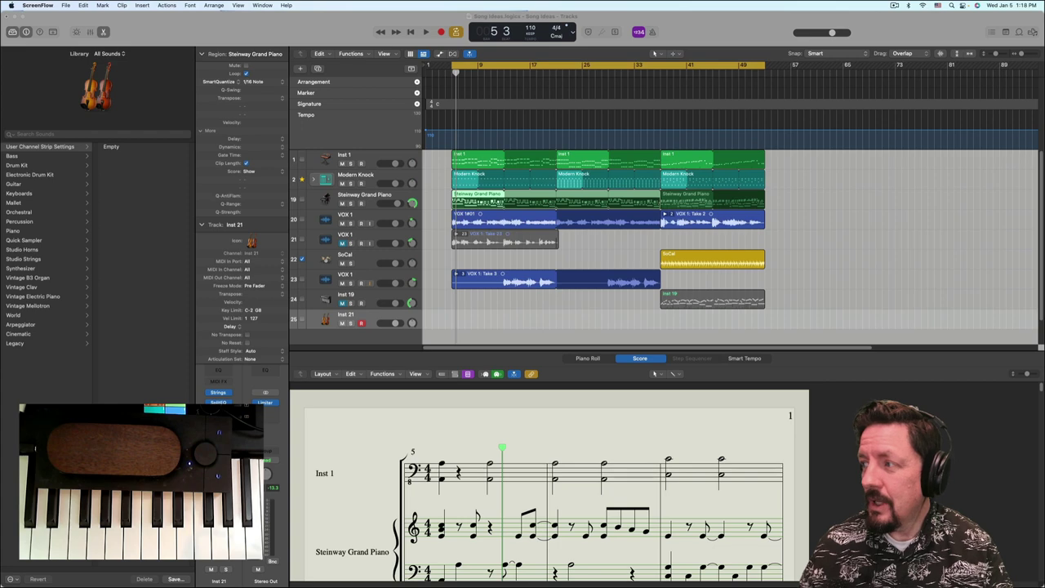
- Switch to Logic Pro and move the Studio Strings plug-in window clear of the upper tracks
left_click(824, 177)
left_click_drag(833, 176, 694, 147)
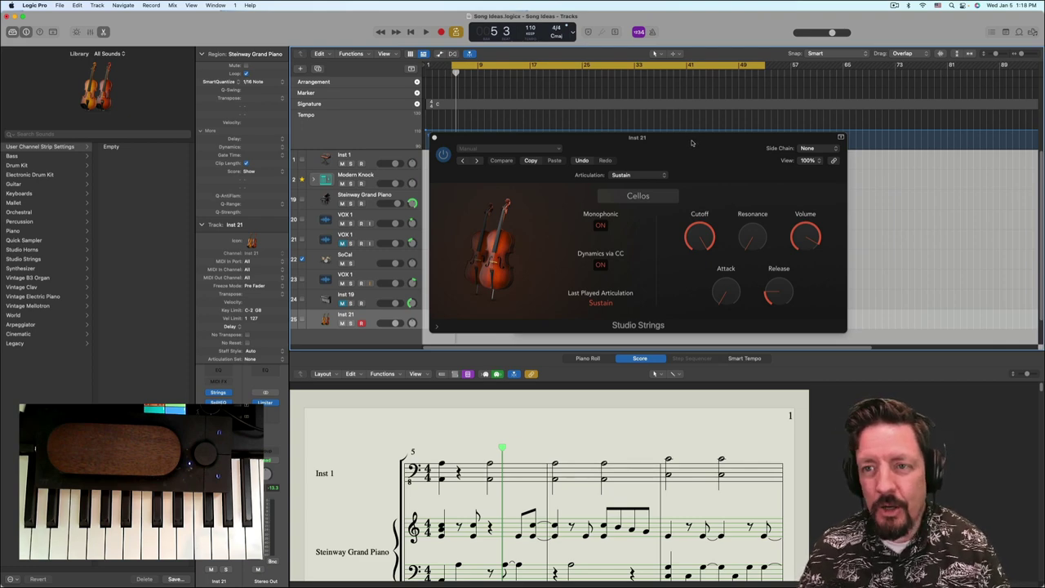
left_click_drag(691, 142, 760, 276)
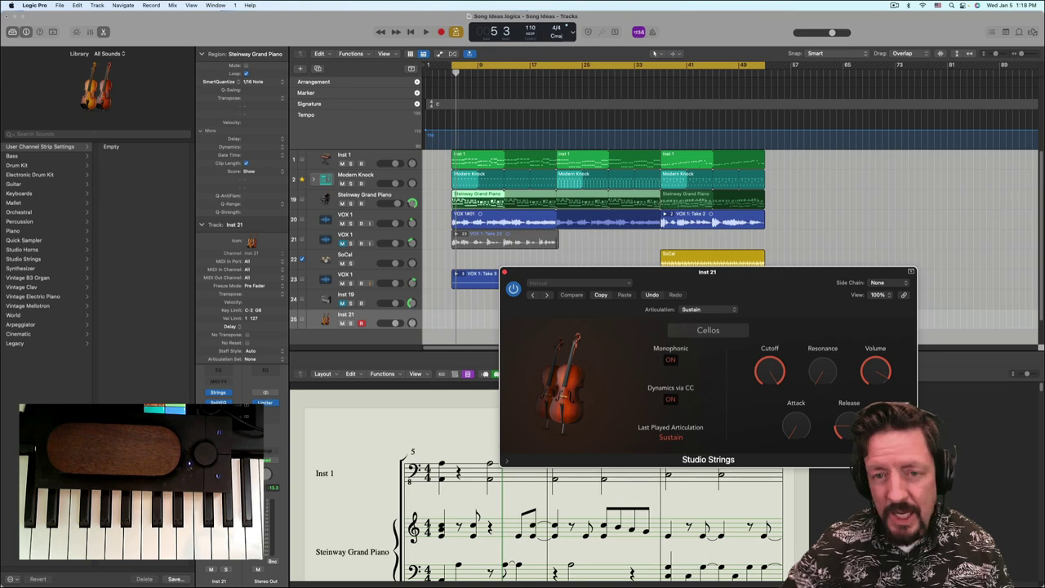
- Play the song and mute the VOX 1 vocals on tracks 20 and 23
key("space")
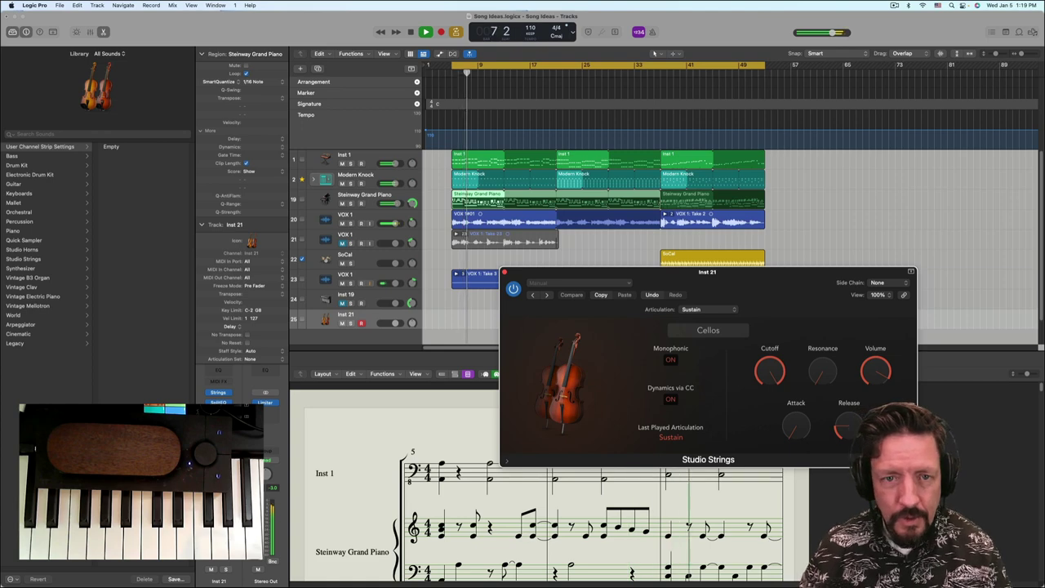
left_click(342, 223)
left_click(342, 283)
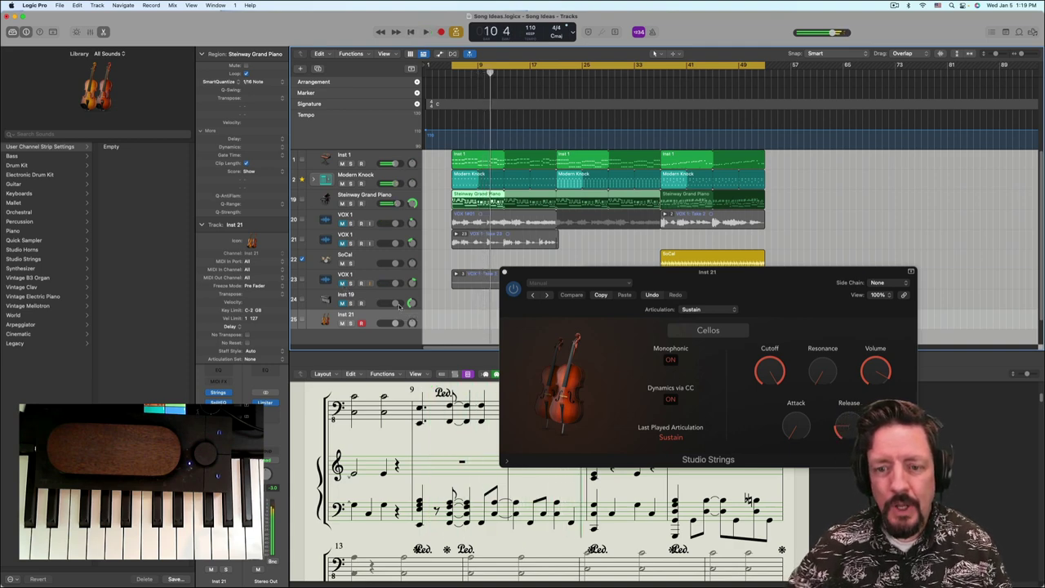
- Reposition the Studio Strings window and review the articulations available for the Cellos instrument
left_click_drag(785, 281, 834, 134)
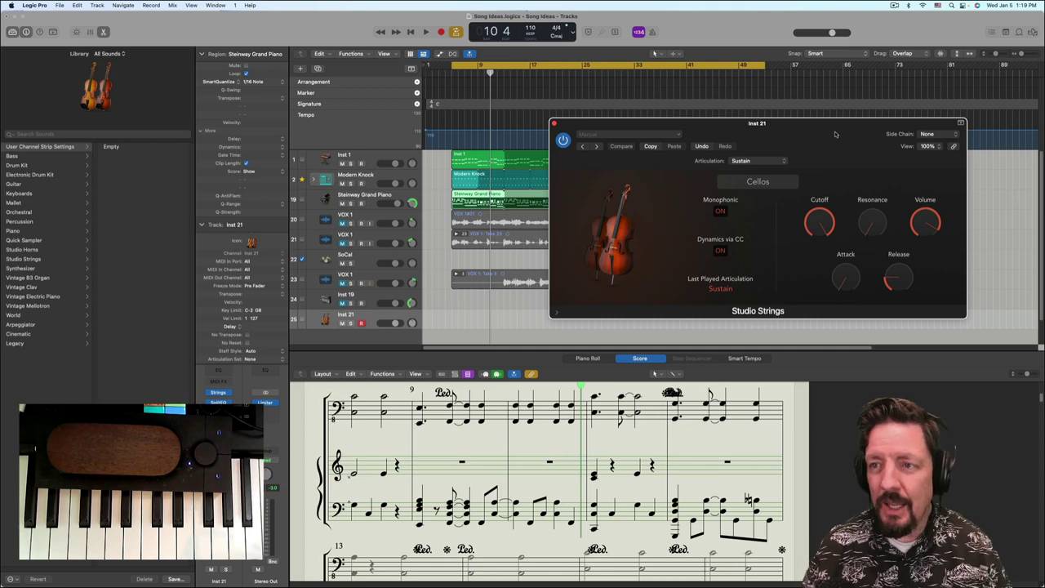
left_click_drag(835, 136, 761, 340)
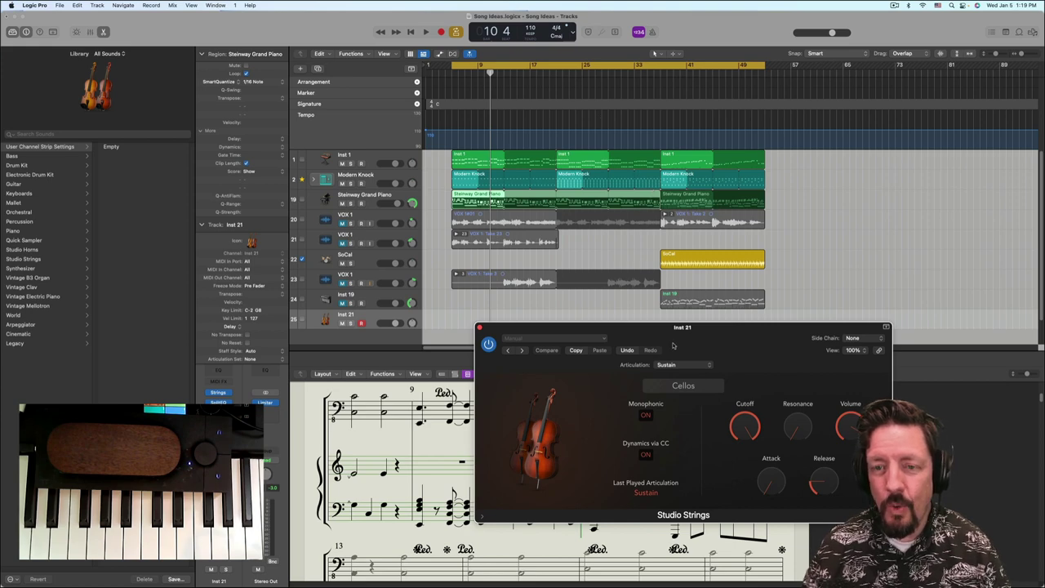
left_click_drag(715, 337, 773, 128)
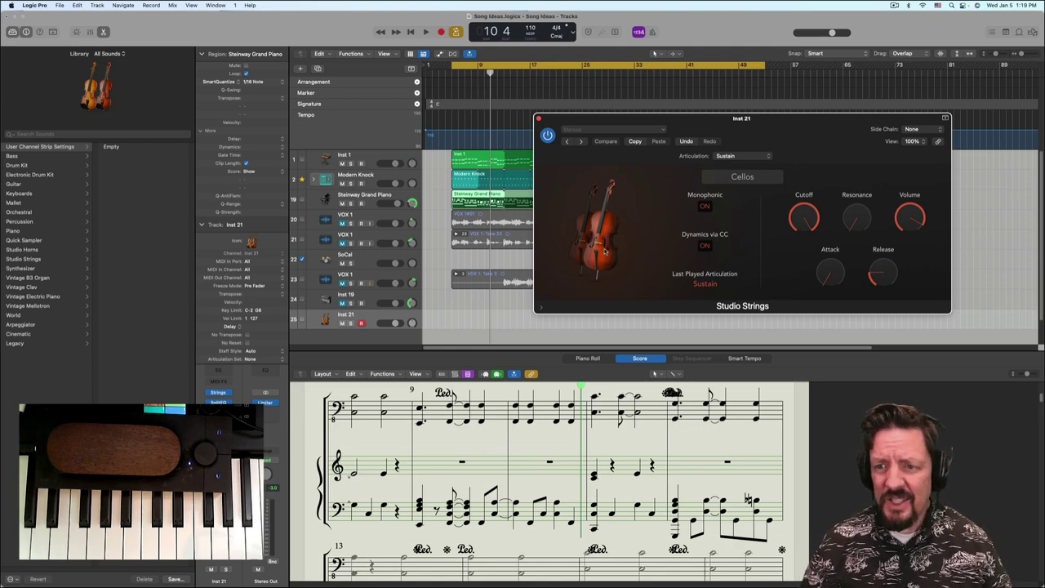
left_click(734, 156)
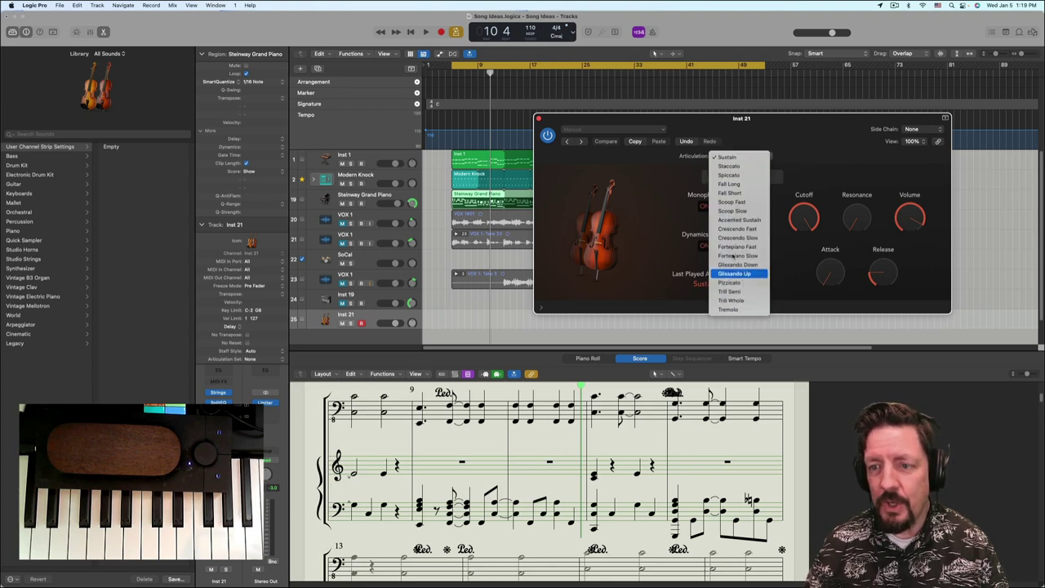
left_click(760, 129)
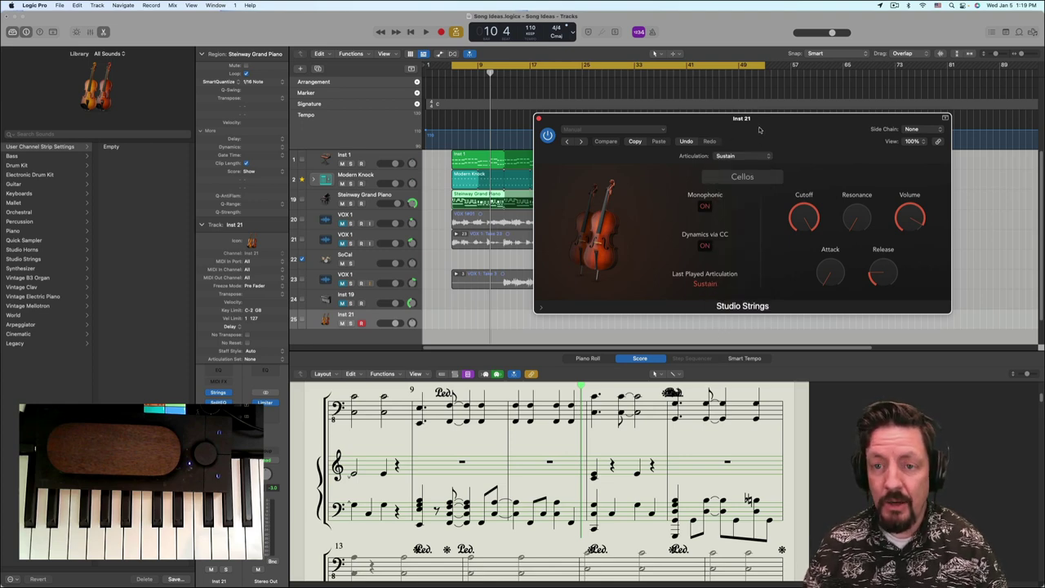
- Expand the extended parameters of Studio Strings and examine the vibrato and dynamic controller assignments
left_click(542, 309)
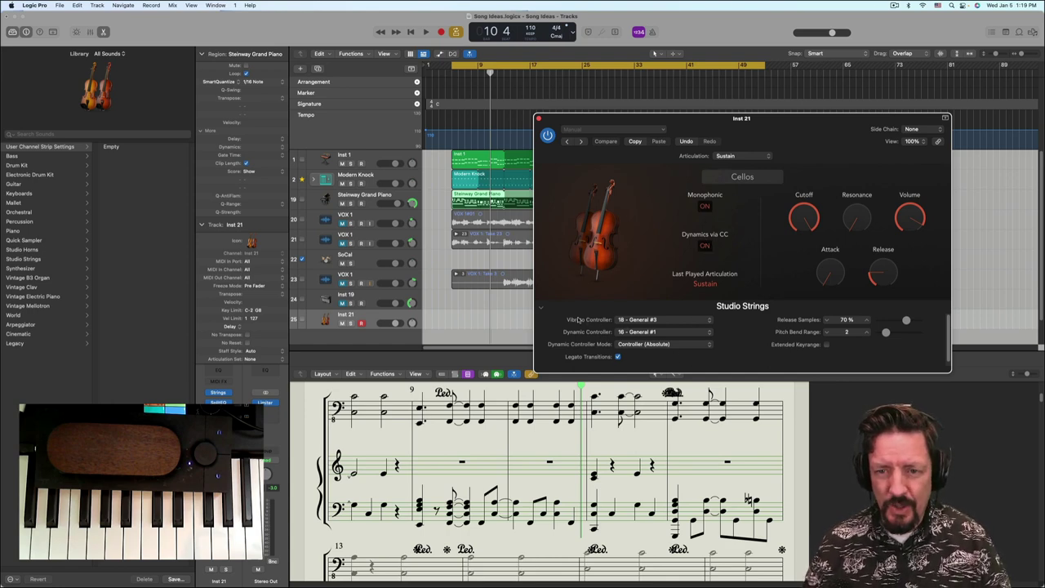
left_click(659, 333)
left_click(588, 320)
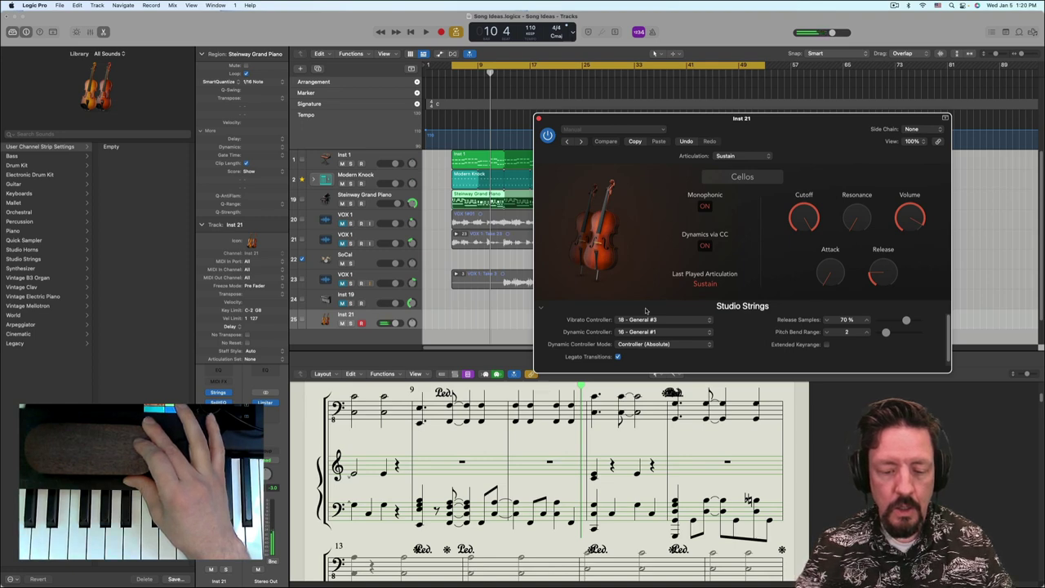
- Inspect the Compressor, Space Designer and SplitEQ settings on the Inst 21 channel, closing each plug-in after viewing
left_click(218, 413)
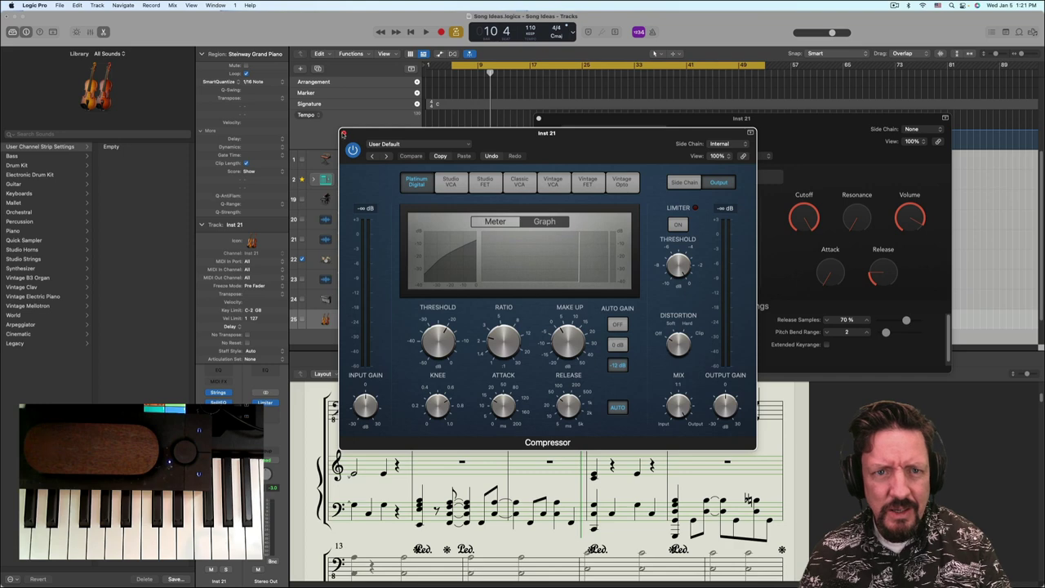
left_click(342, 133)
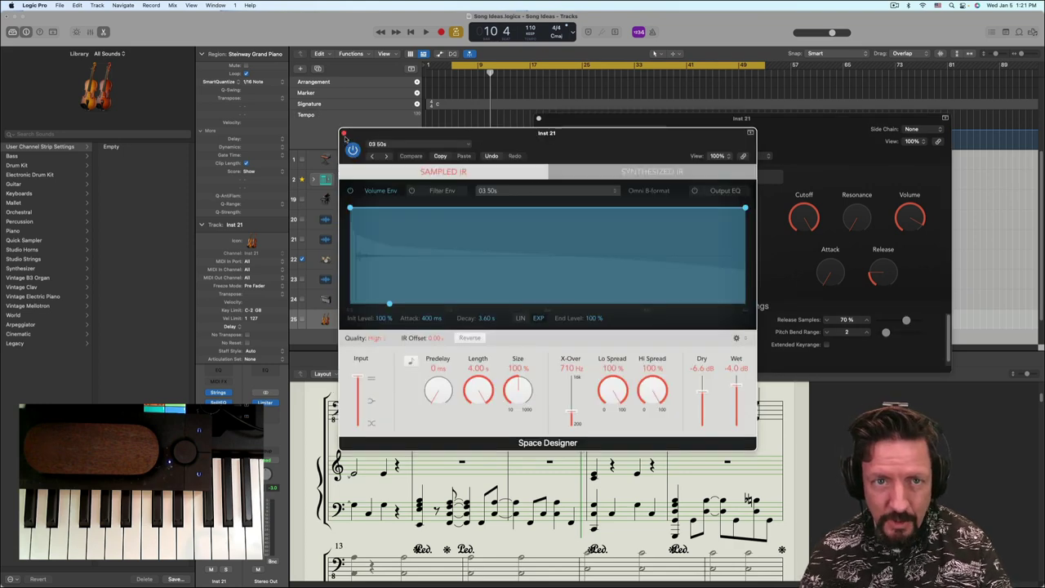
left_click(344, 133)
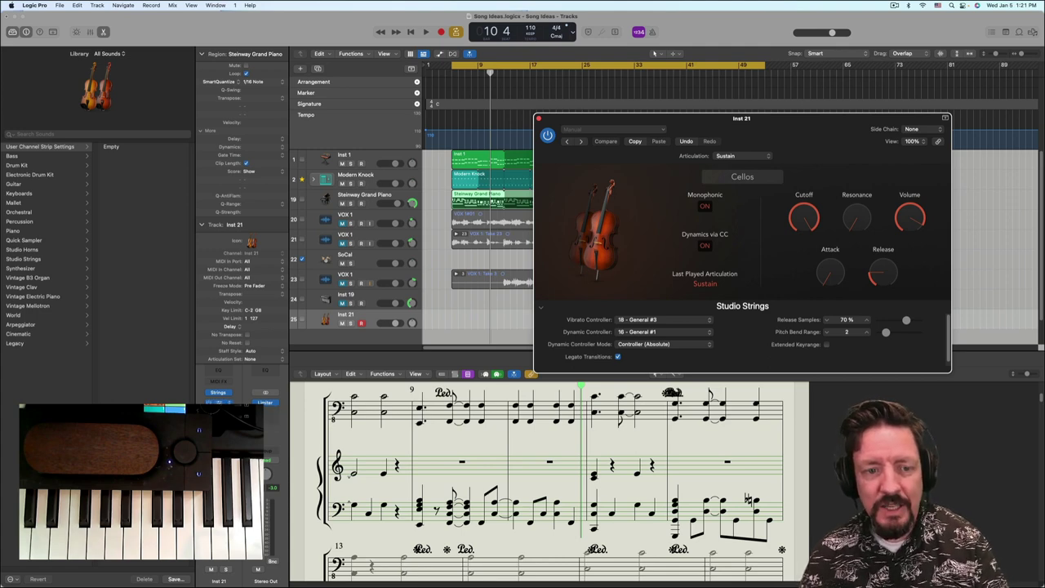
left_click(219, 402)
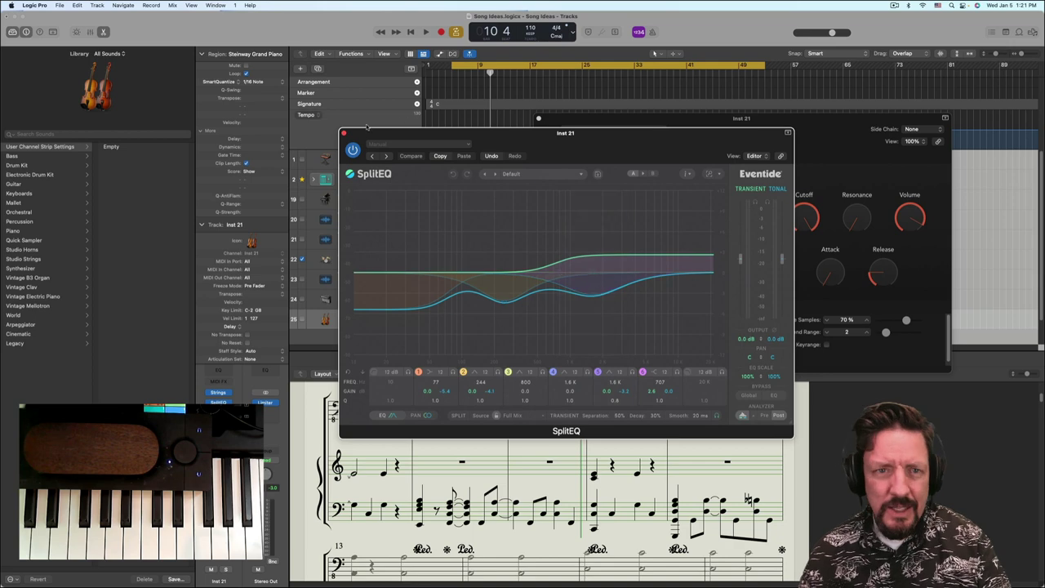
left_click(344, 133)
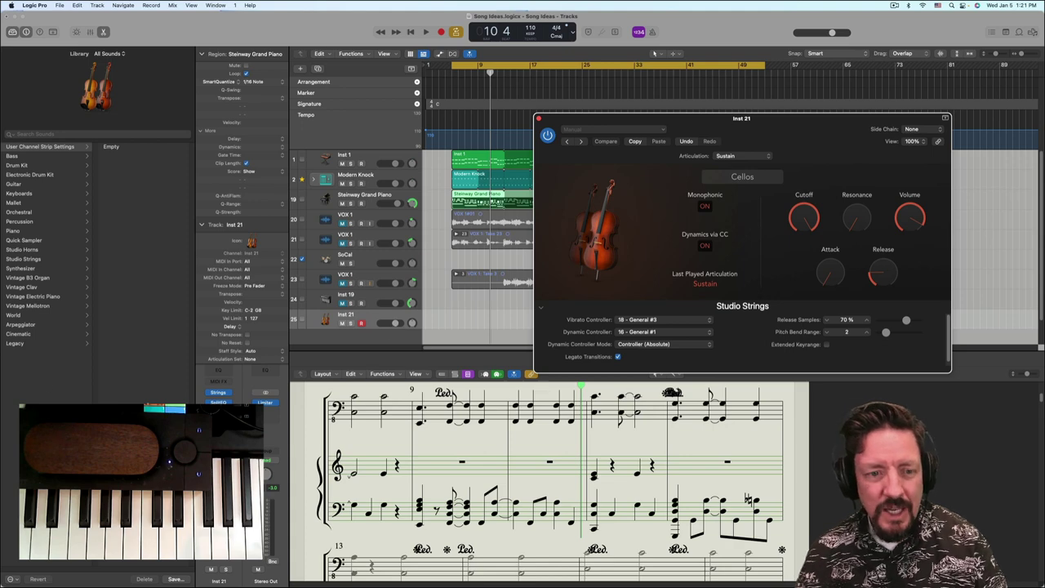
left_click(219, 403)
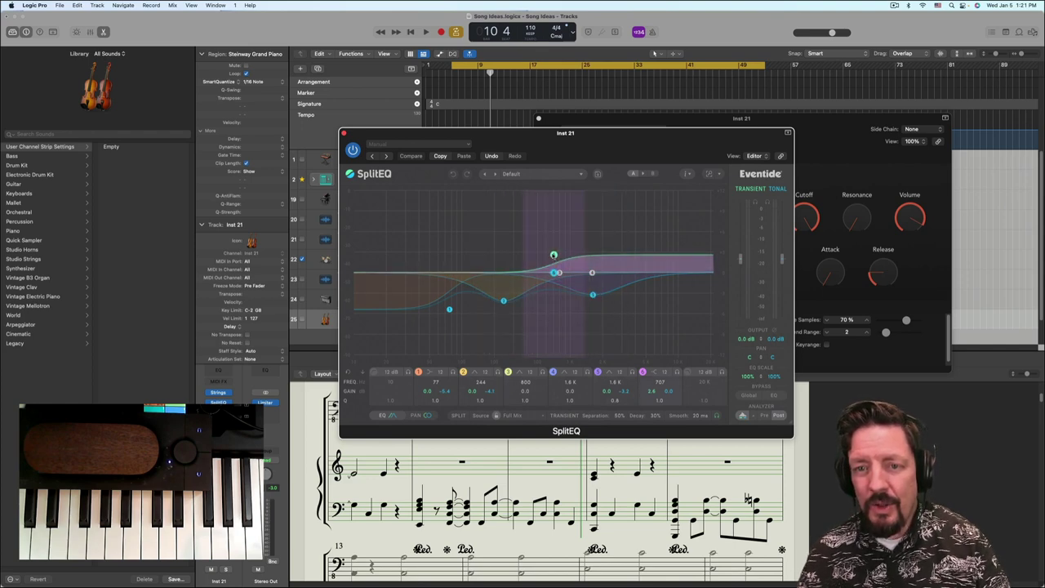
left_click(344, 133)
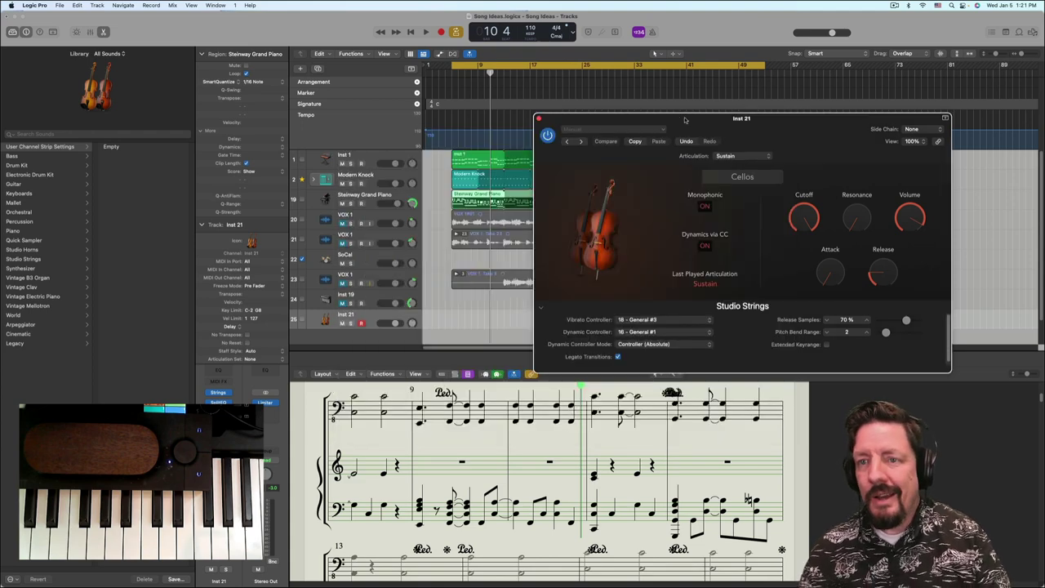
- Close the Studio Strings window and place the playhead at the start of bar 5
left_click_drag(685, 120, 714, 181)
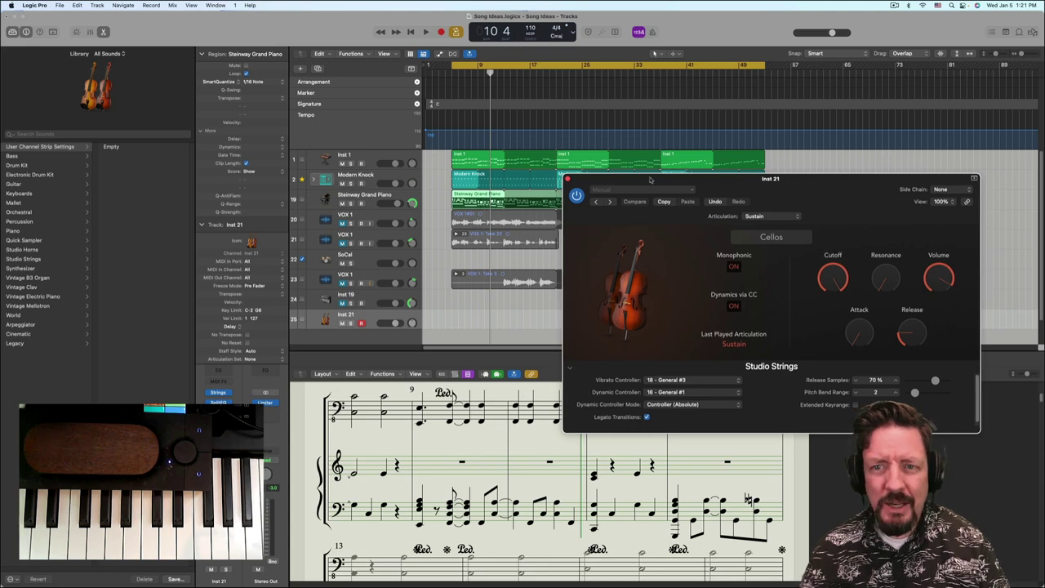
left_click(567, 179)
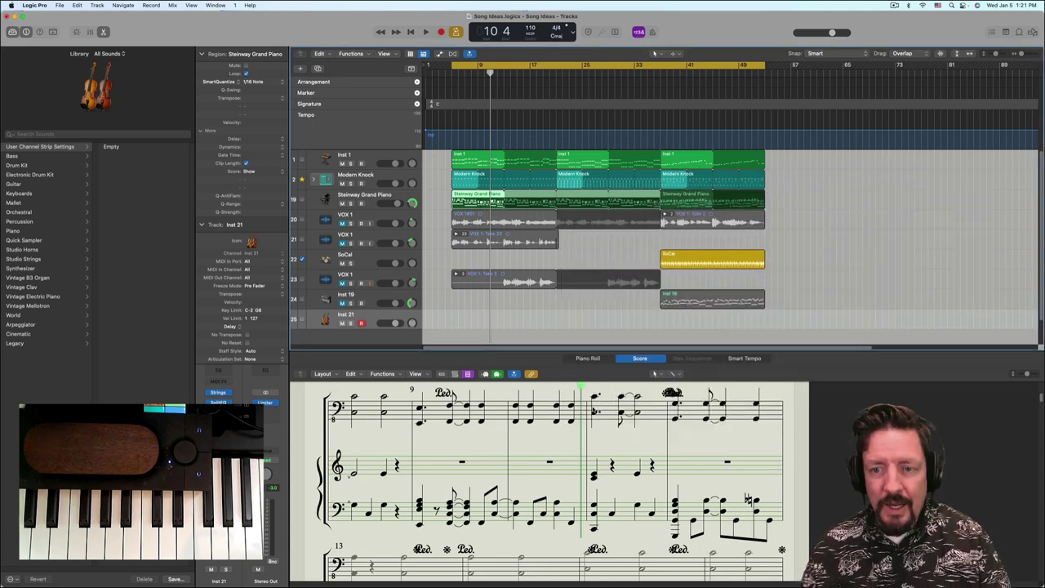
left_click_drag(454, 74, 451, 77)
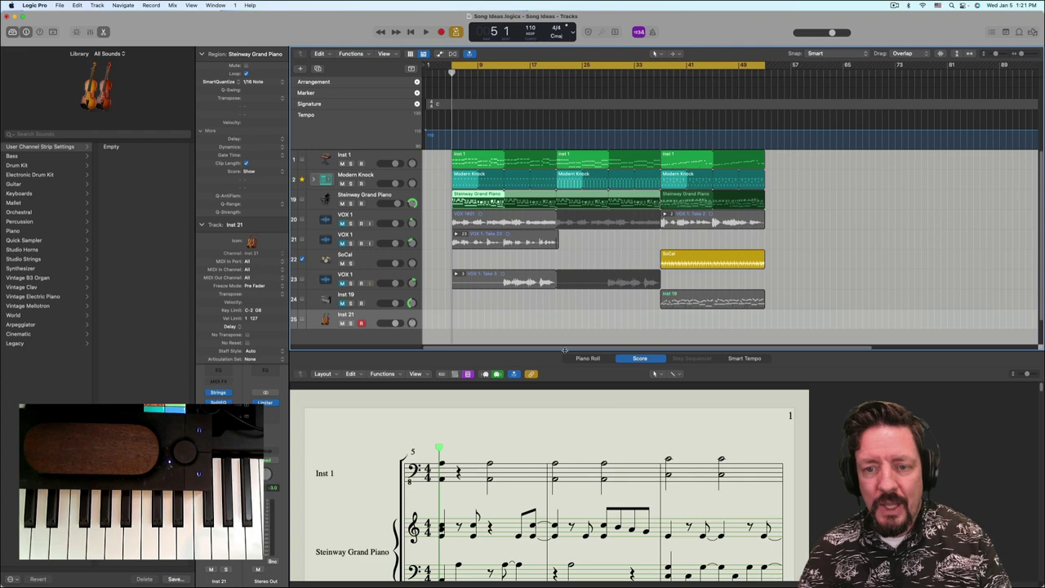
- Enlarge the Score editor and change its display from page view to wrapped view
left_click_drag(564, 349, 568, 311)
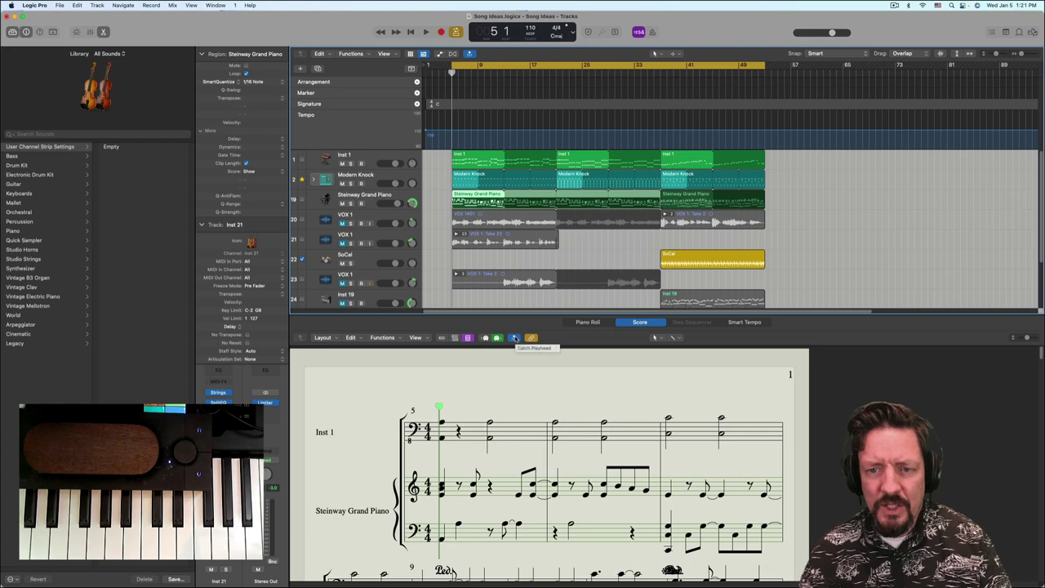
left_click(515, 339)
left_click(515, 339)
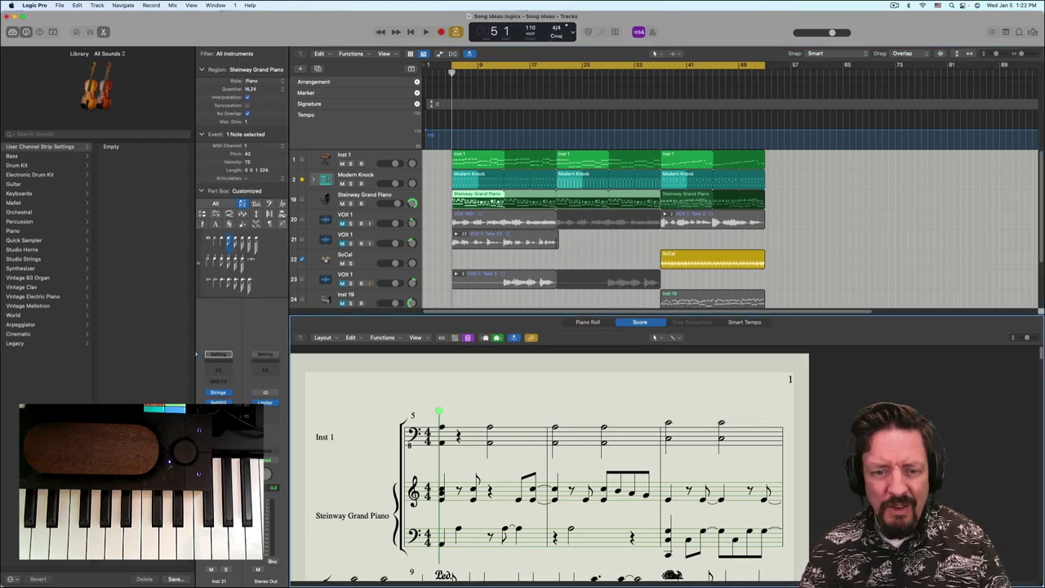
left_click(454, 338)
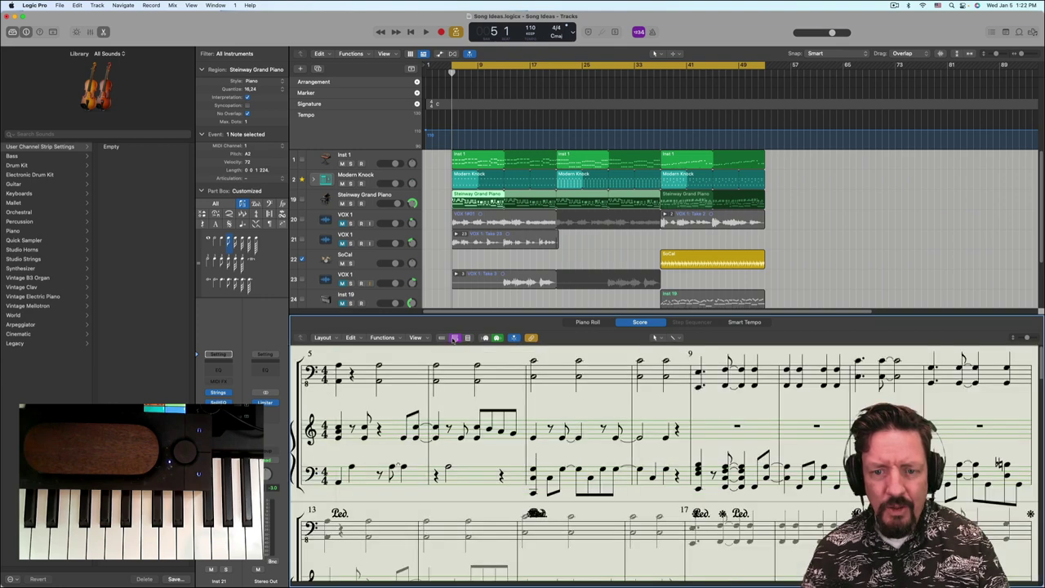
left_click(442, 338)
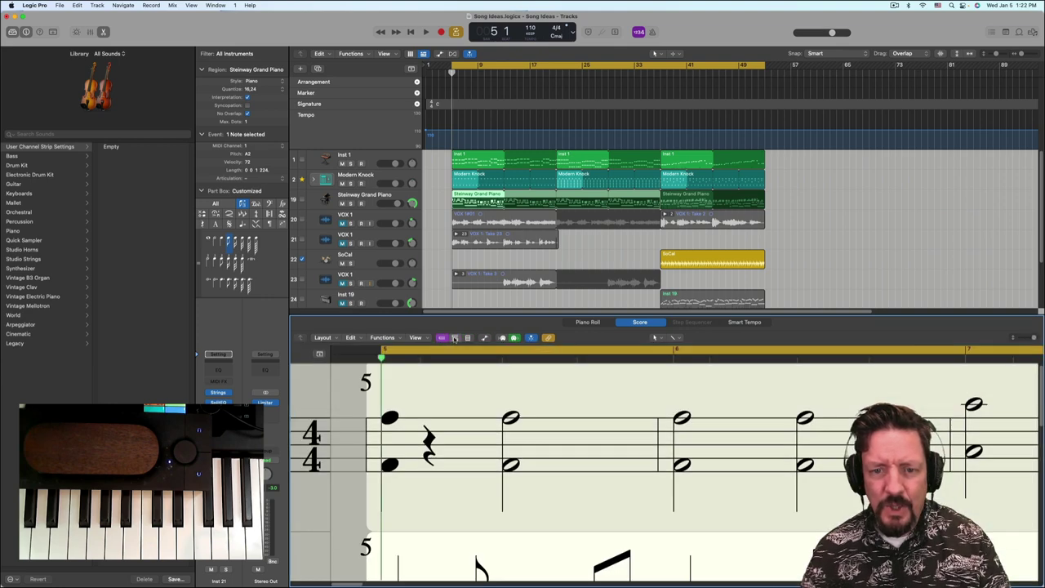
left_click(455, 338)
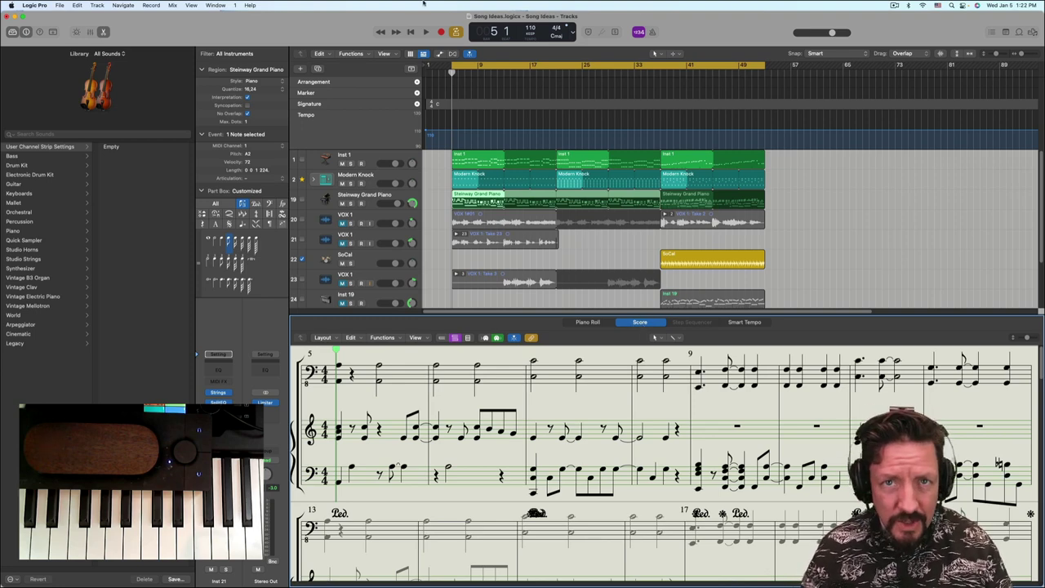
- Customize the control bar to include the Capture Recording transport button
right_click(332, 33)
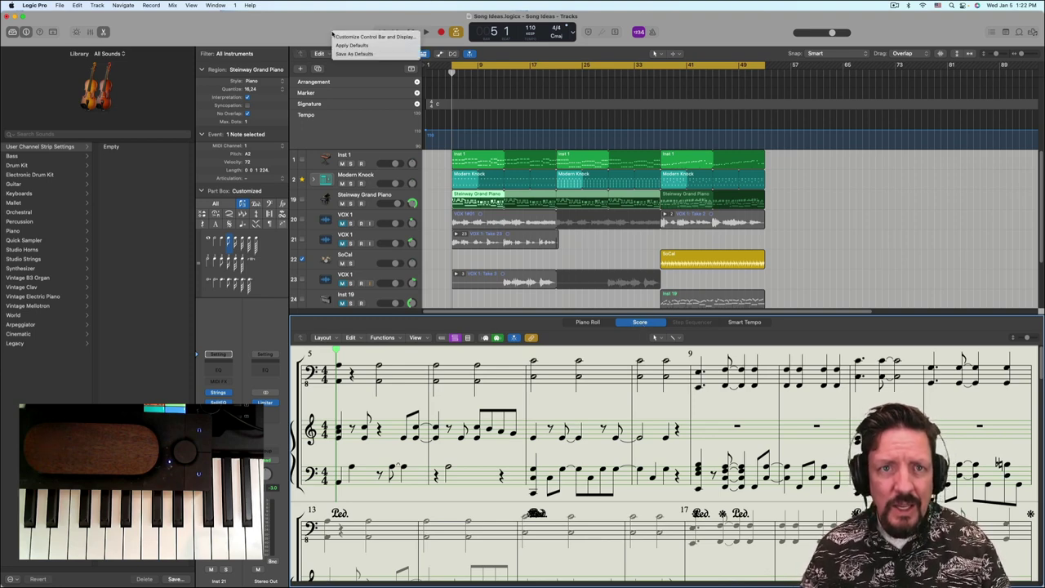
left_click(347, 38)
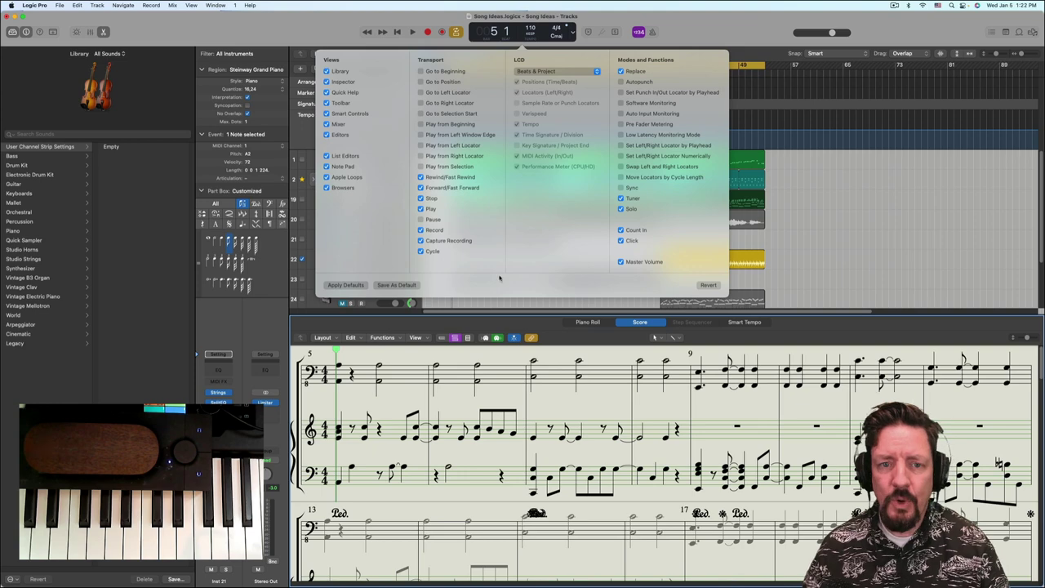
left_click(326, 37)
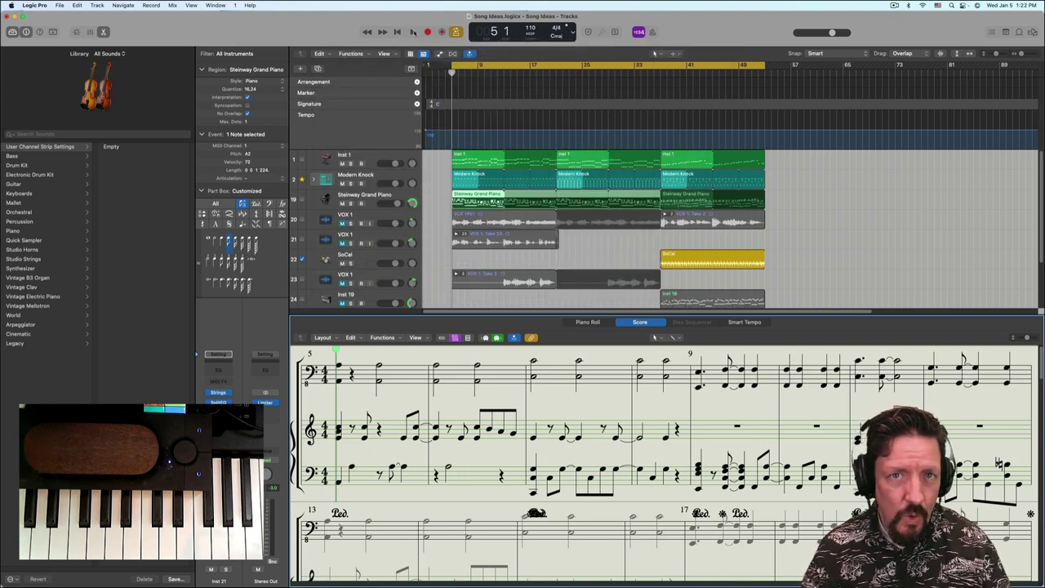
- Play the song from bar 5 while performing the cello part, stop, and capture the performance as a region on the Inst 21 track
left_click(412, 32)
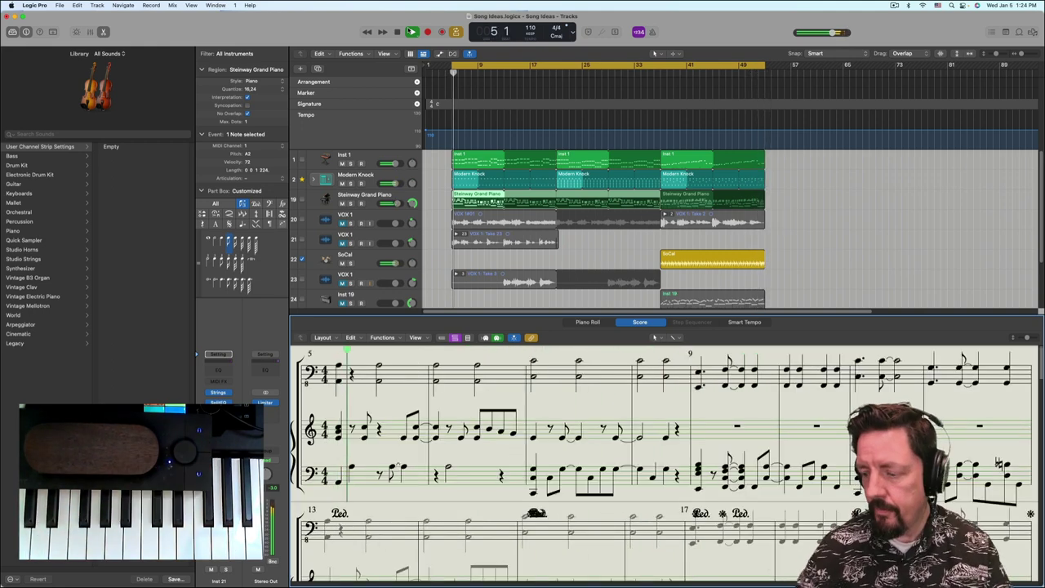
left_click(410, 31)
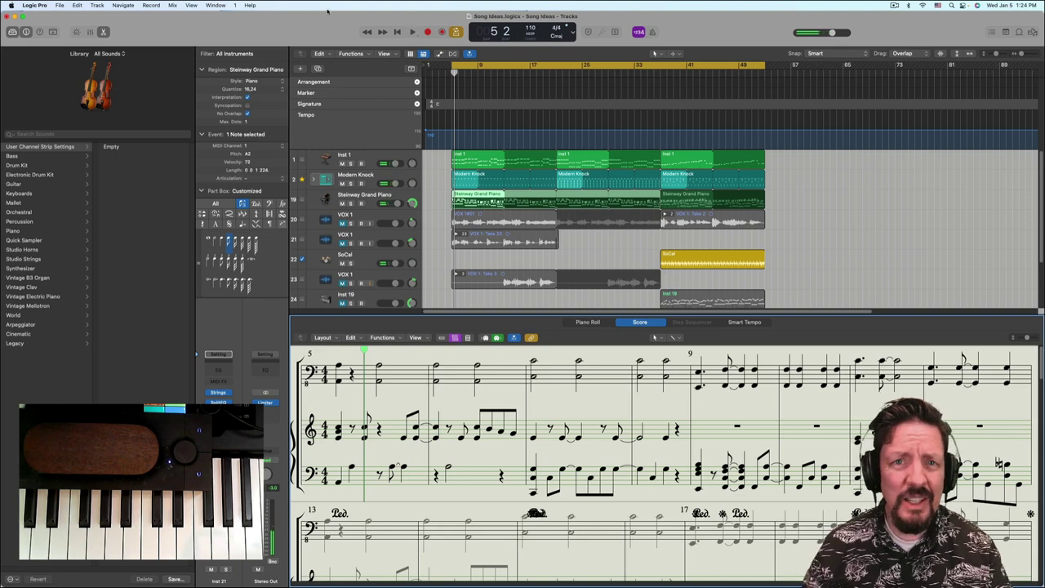
left_click(442, 33)
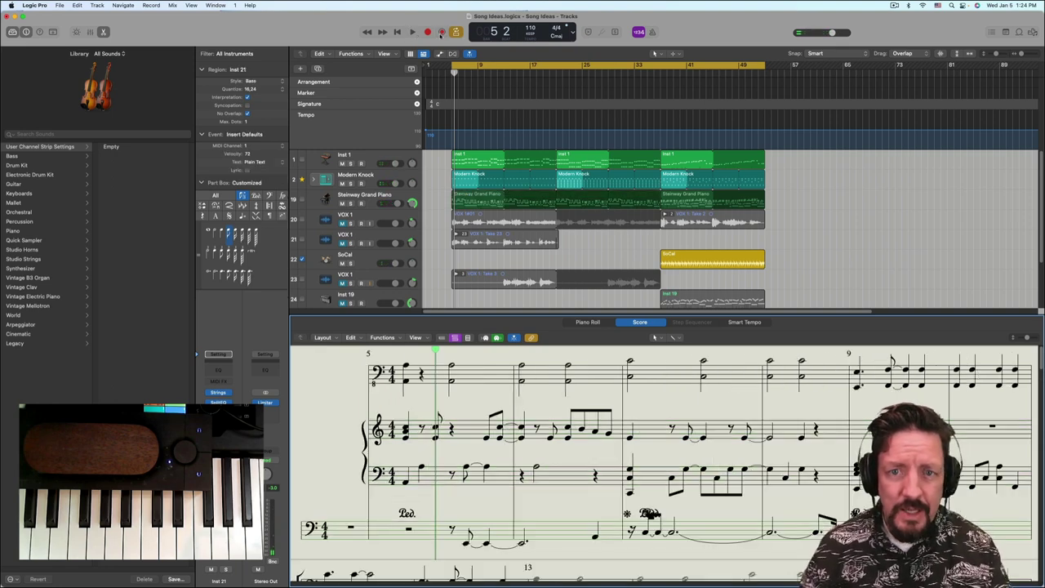
scroll(430, 204, "down", 3)
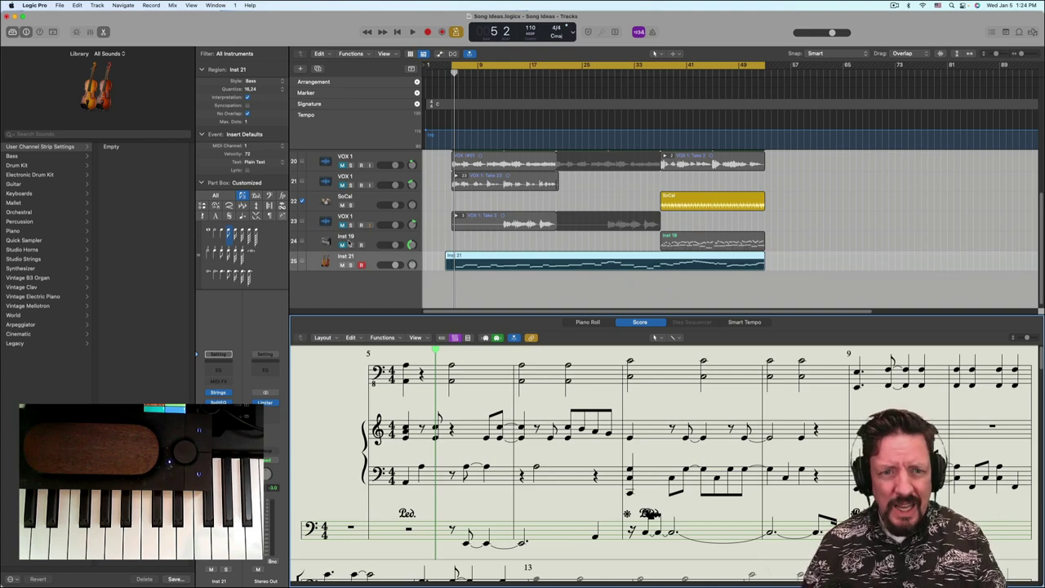
scroll(349, 242, "up", 3)
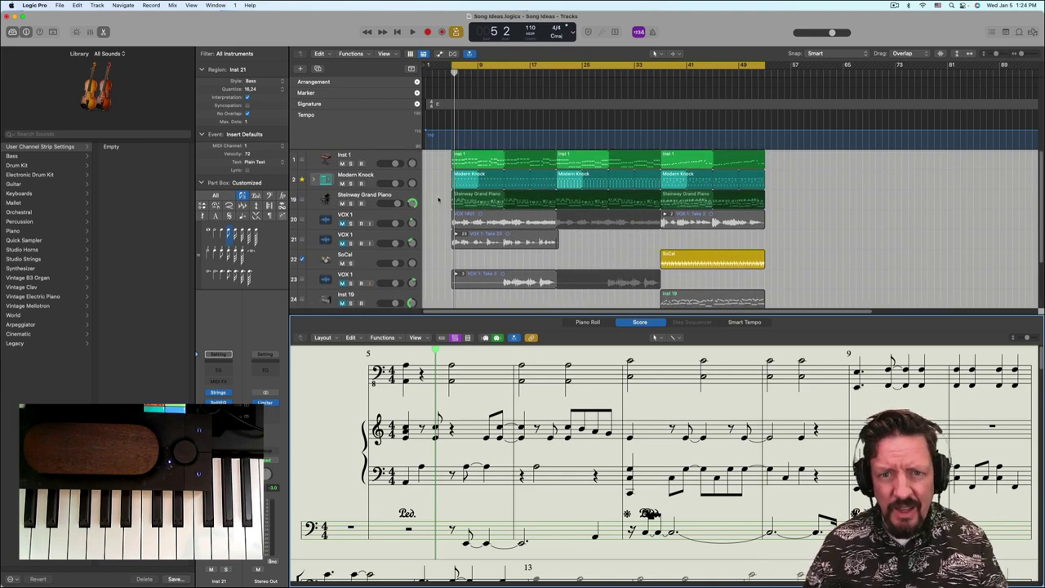
scroll(439, 199, "down", 2)
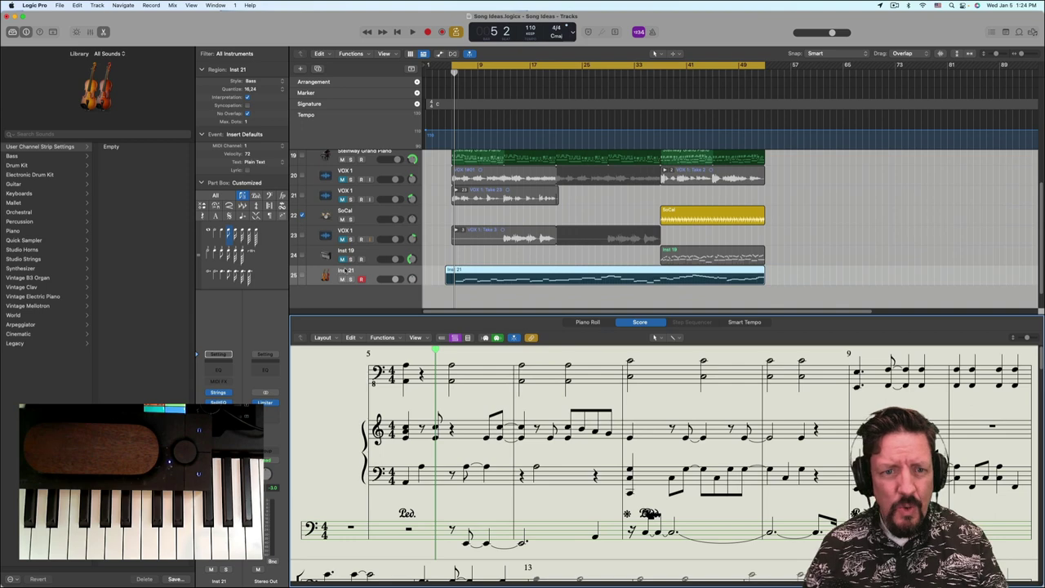
- Select the captured Inst 21 region and apply Smart Quantize to it with a 1/16 Note value
left_click(347, 276)
left_click(470, 252)
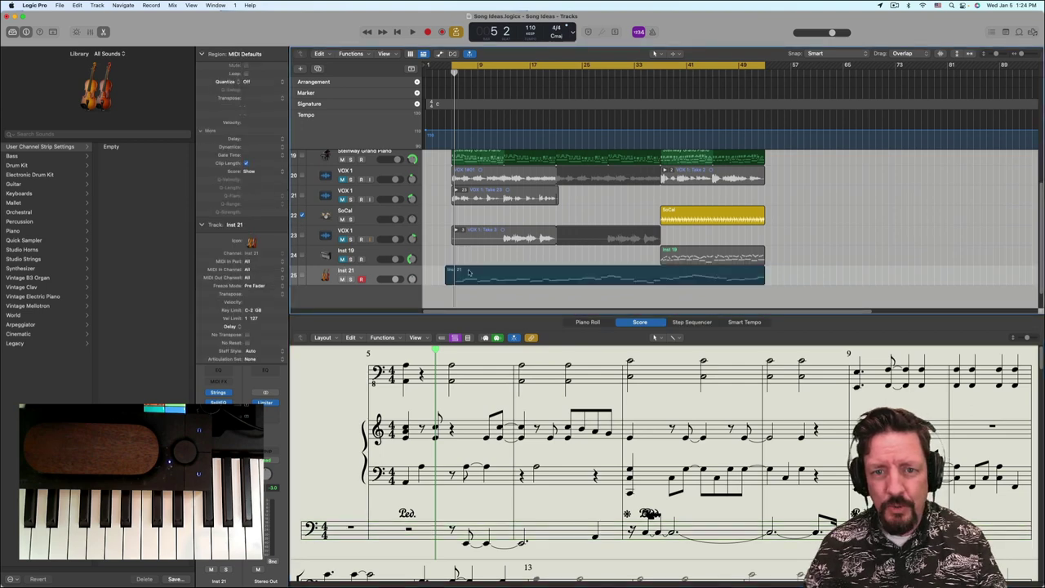
left_click(467, 272)
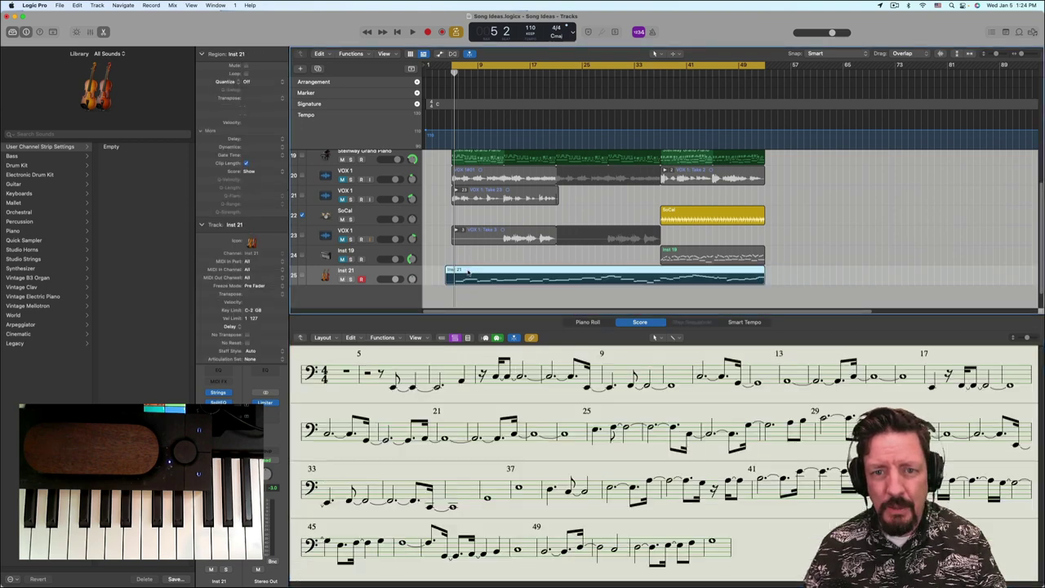
left_click(237, 83)
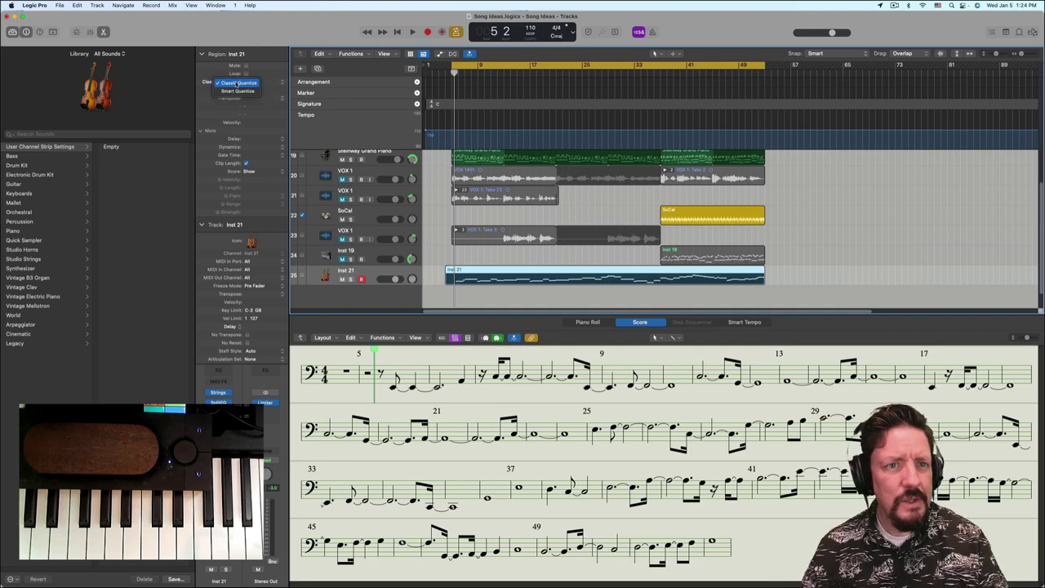
left_click(235, 91)
left_click(249, 83)
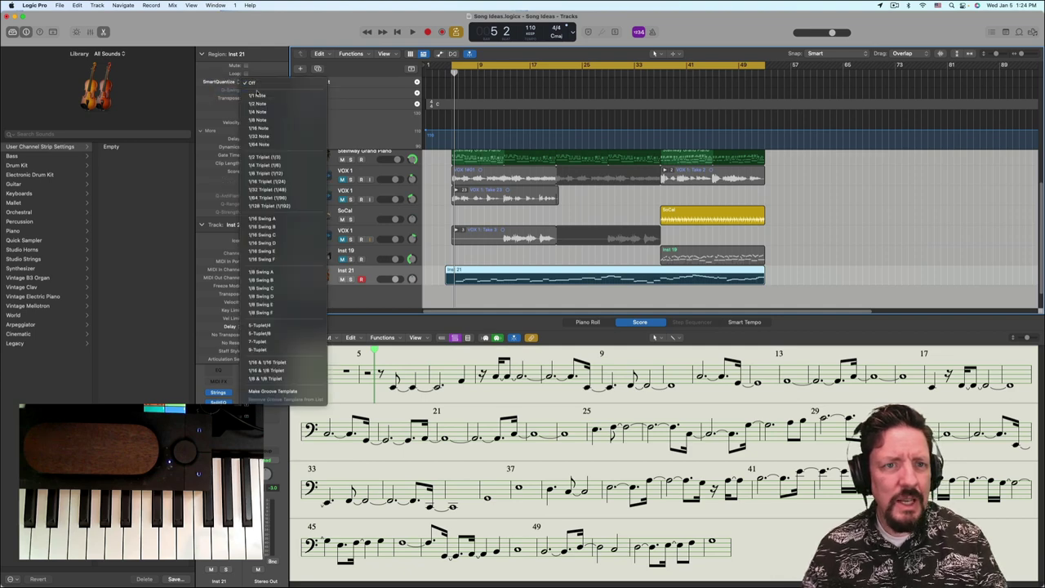
left_click(257, 129)
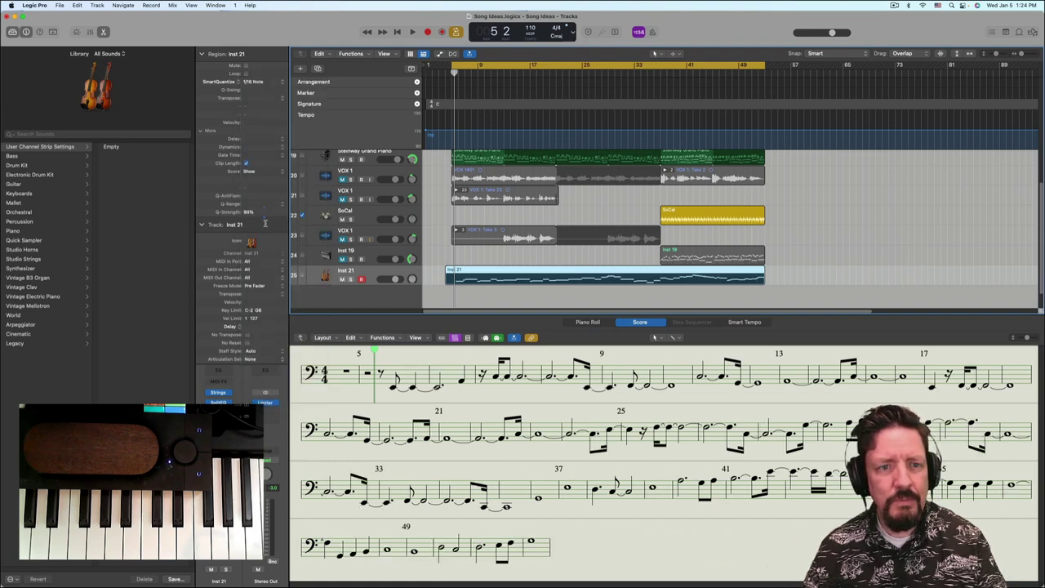
- Play the quantized cello part and set the Score display quantize for the Inst 21 region to 8
key("space")
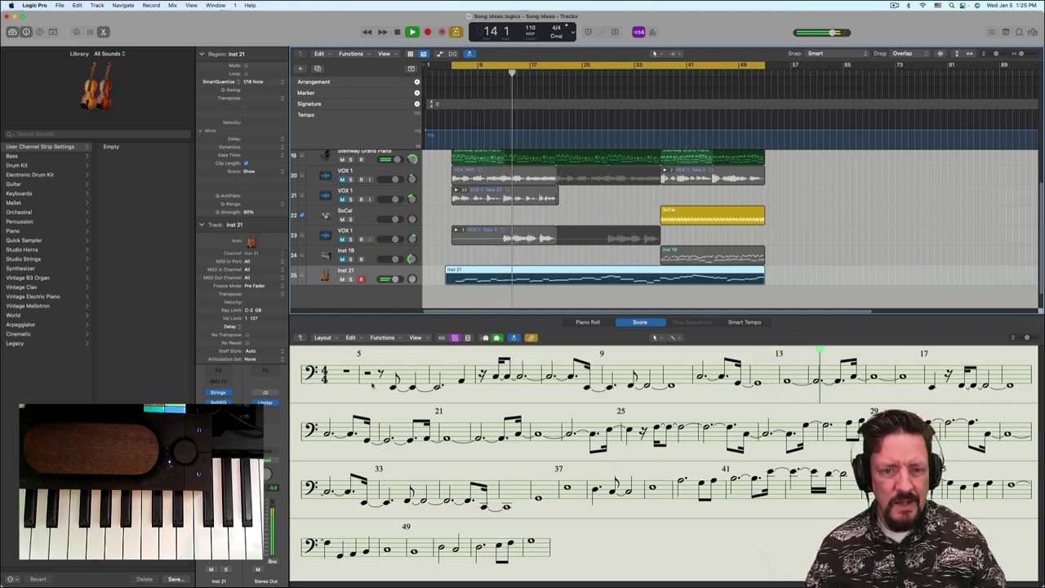
left_click(356, 400)
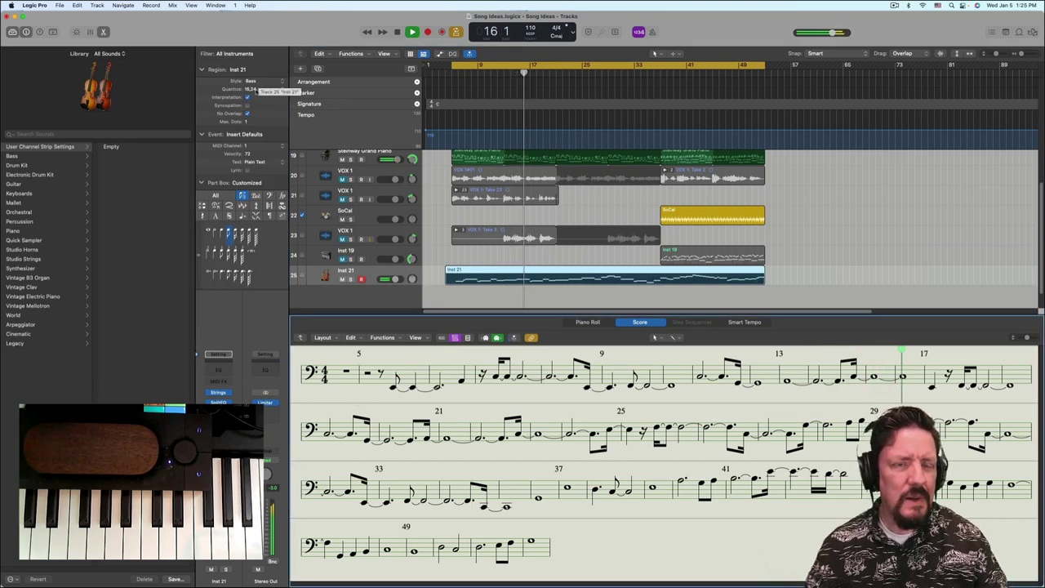
left_click(253, 89)
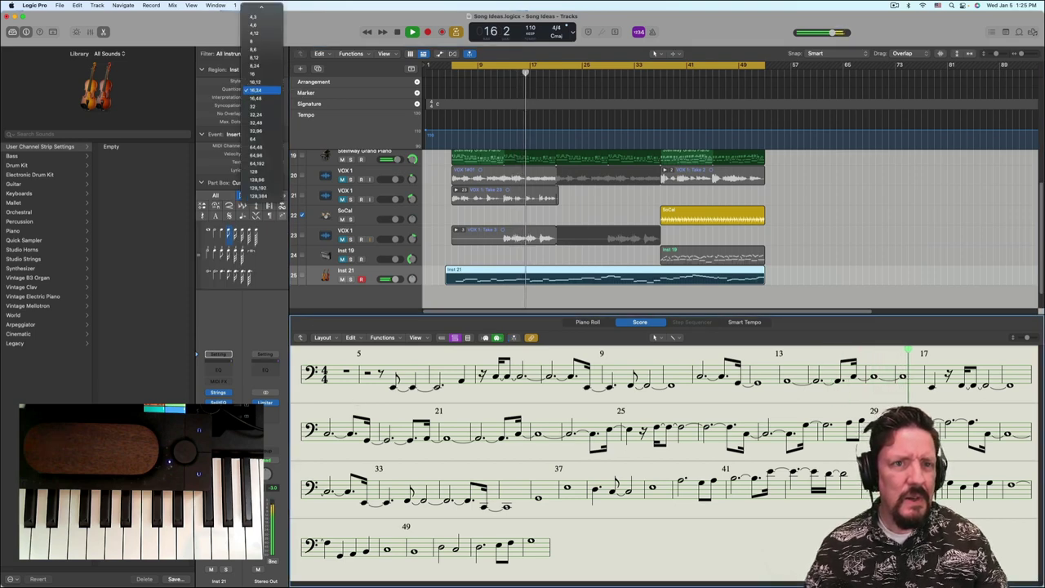
left_click(259, 44)
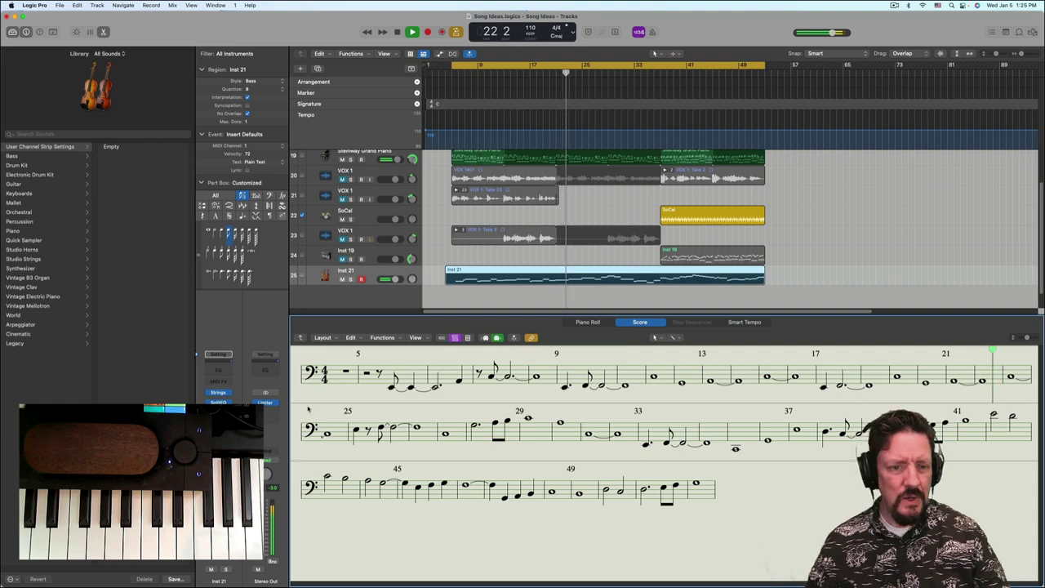
- Show the Inst 21 region in the Piano Roll, audition it from around bar 23, and select the short E2 note near bar 25
key("v")
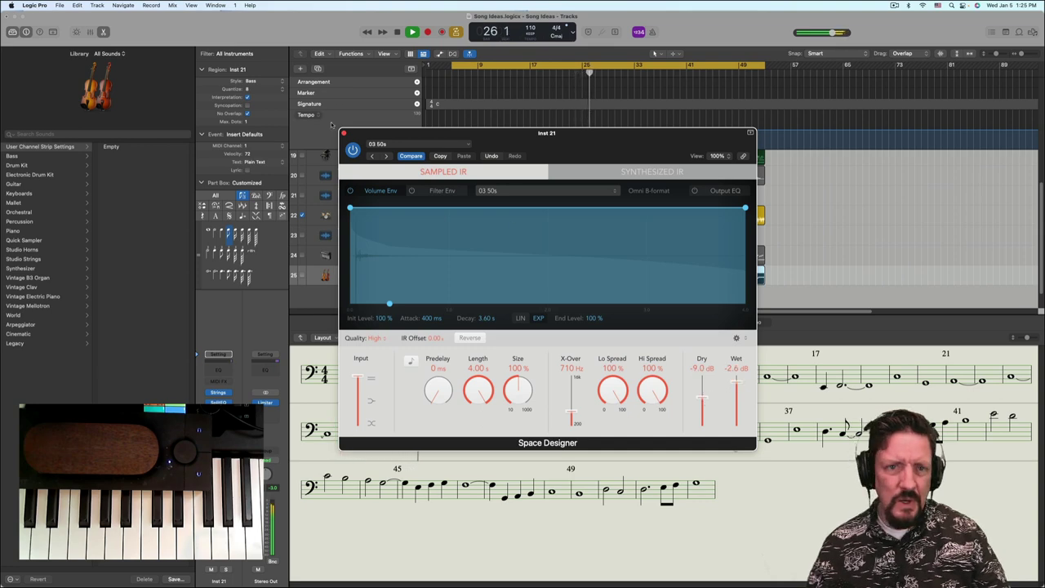
left_click(343, 133)
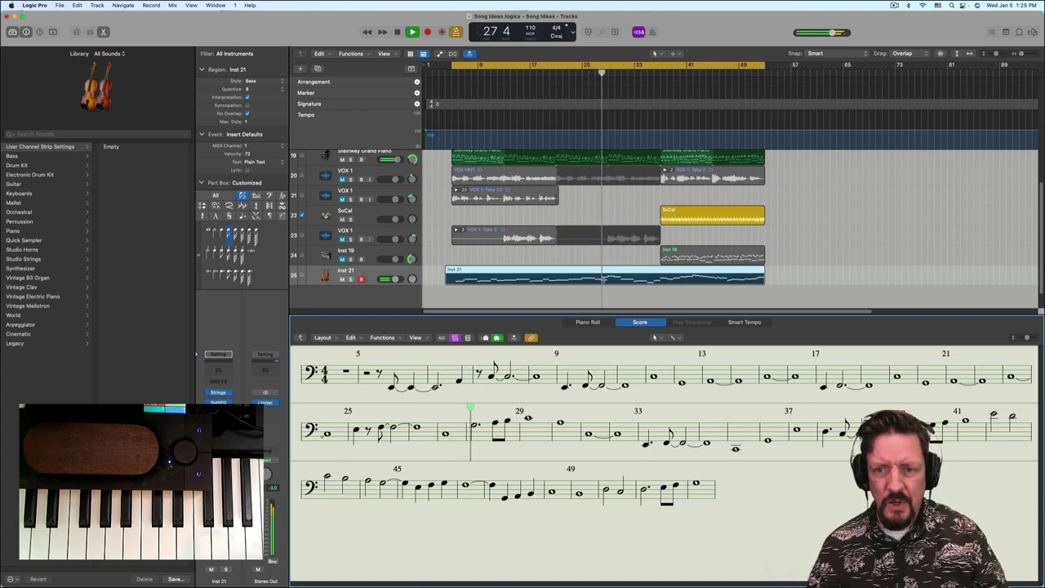
left_click(597, 275)
left_click(589, 322)
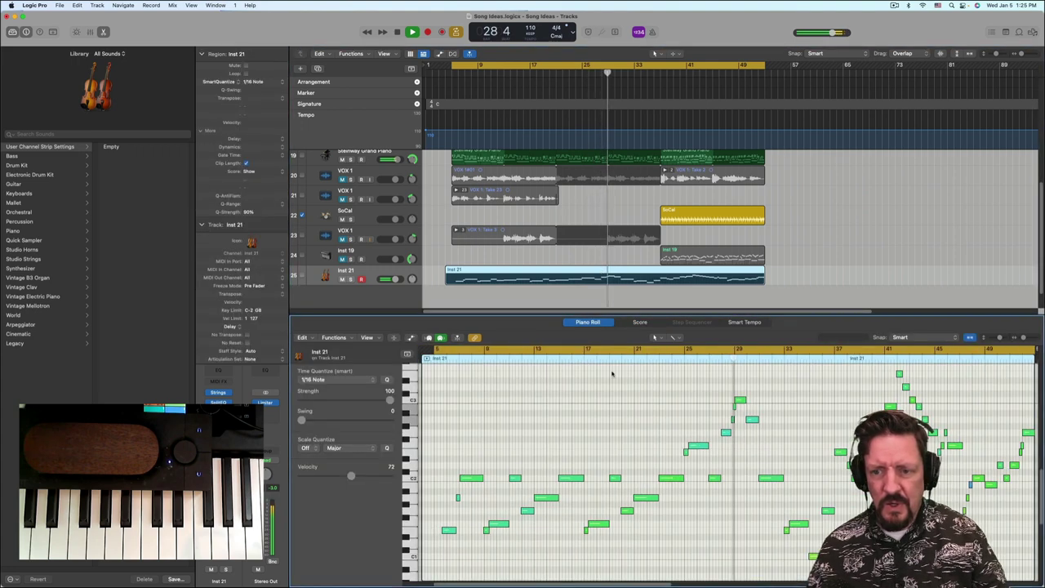
left_click(661, 353)
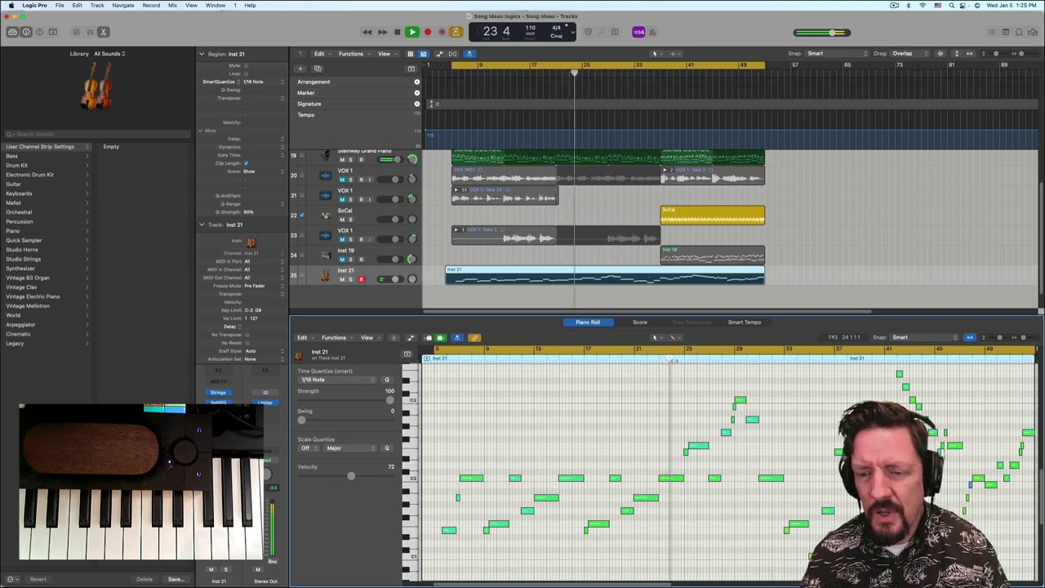
left_click(687, 451)
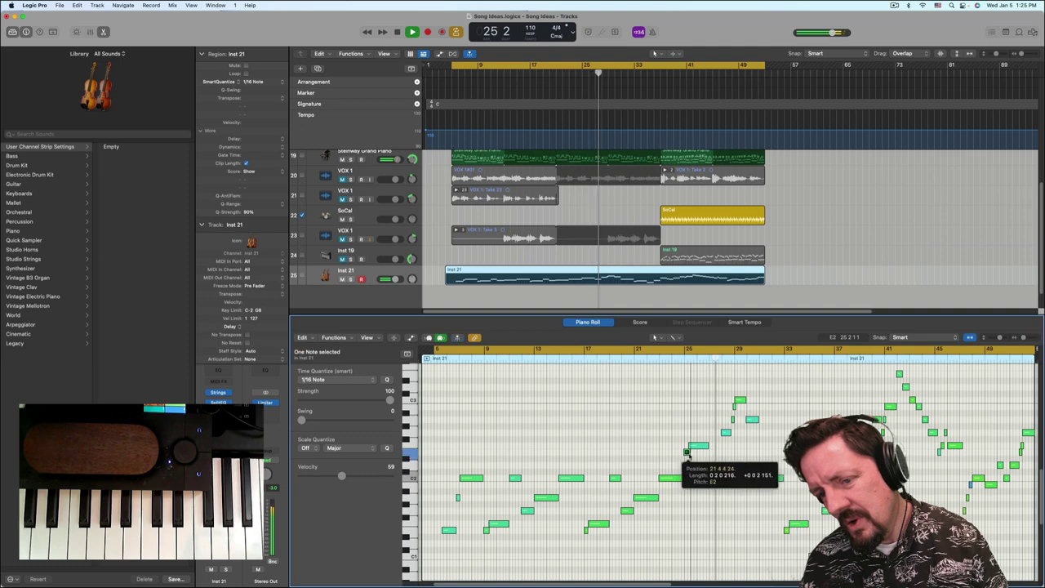
left_click(676, 358)
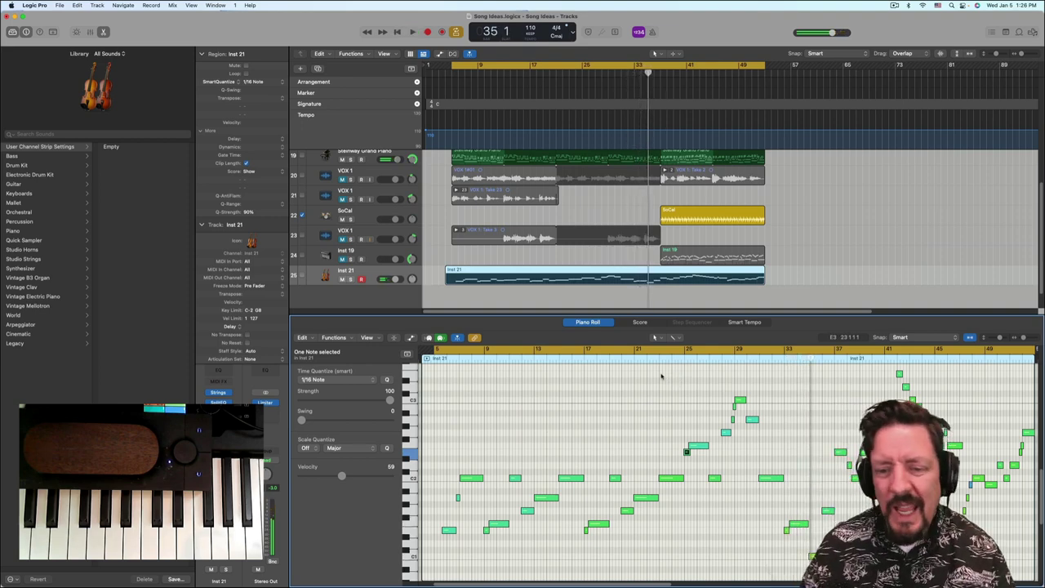
- Show the Automation/MIDI area in the Piano Roll and display the Ch. 1: General #1 data, magnified around bar 26
left_click(409, 339)
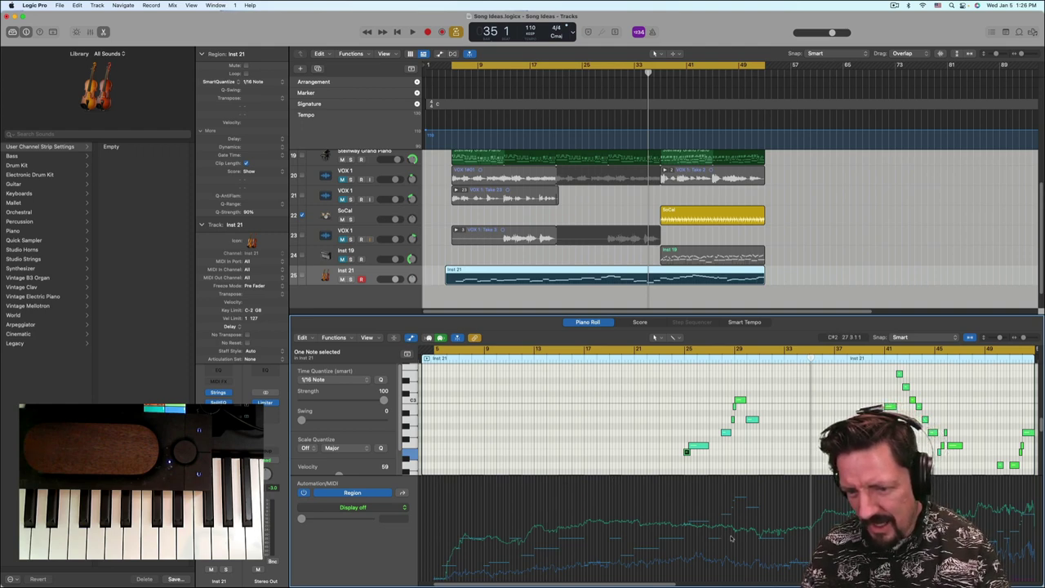
left_click(702, 362)
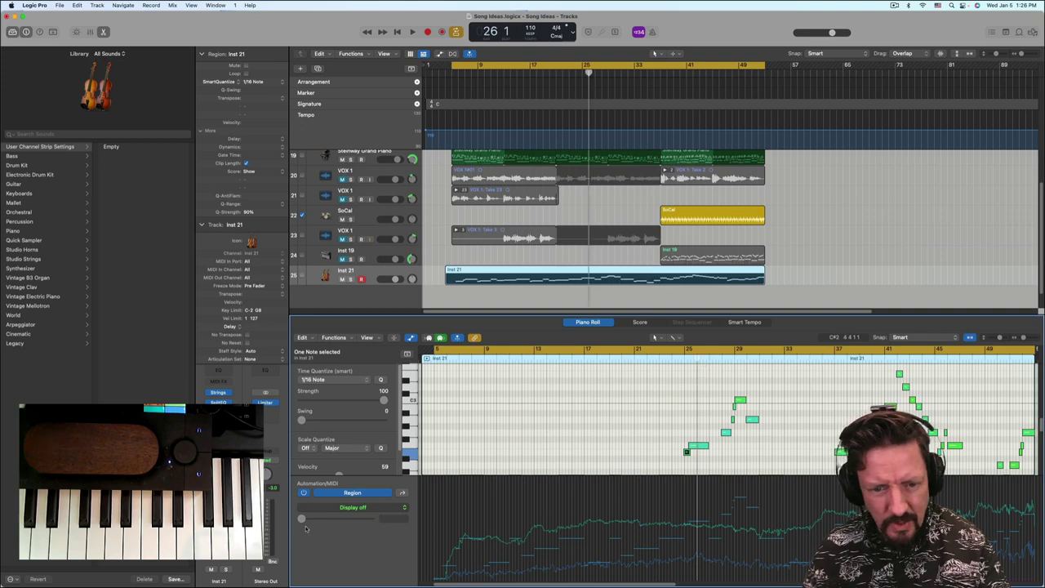
left_click(346, 512)
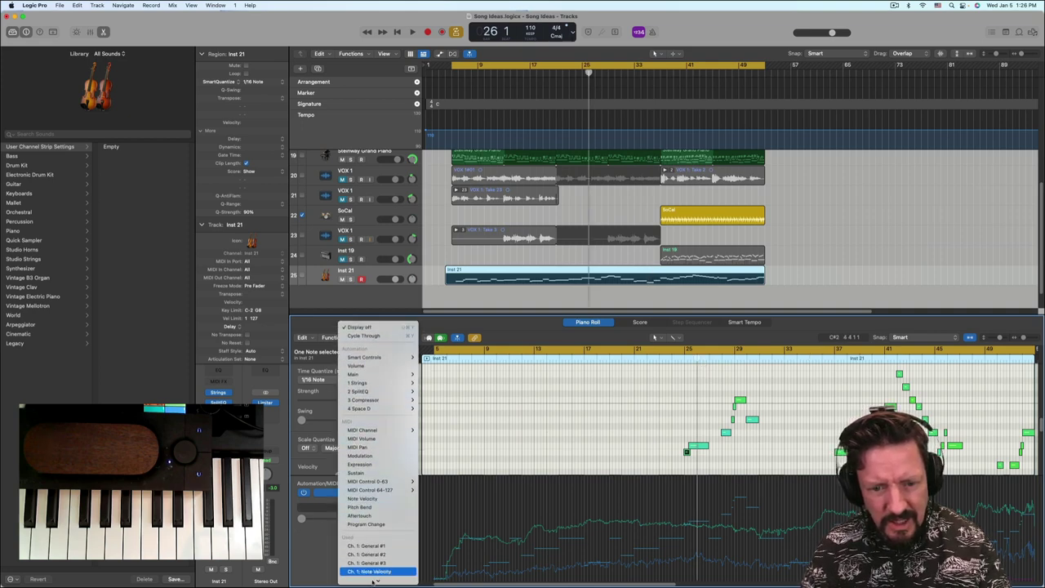
left_click(365, 544)
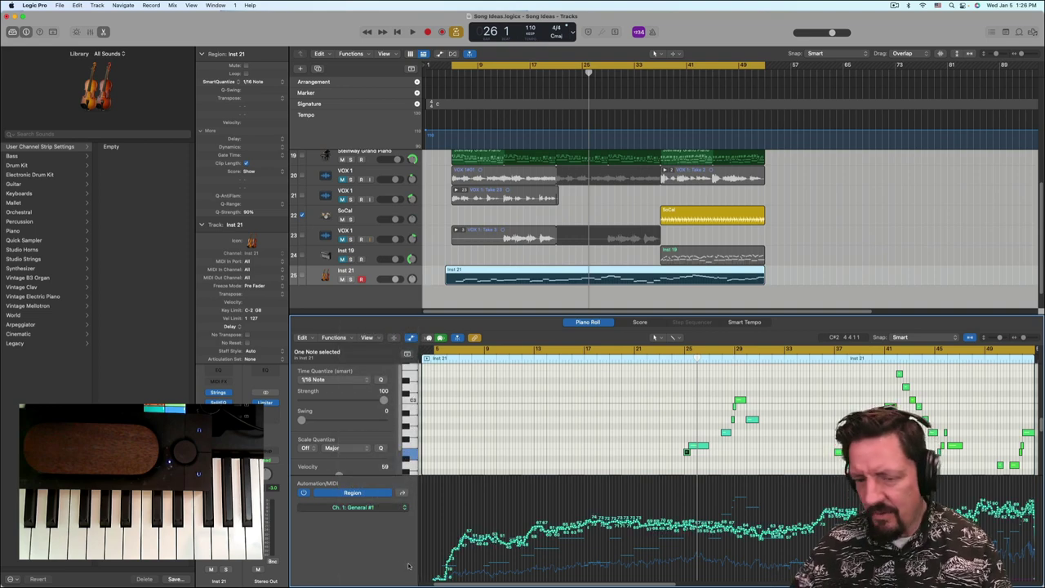
key("super+Right")
key("super+Right")
key("super+Right")
key("super+Right")
key("super+Right")
key("super+Right")
key("super+Right")
key("super+Right")
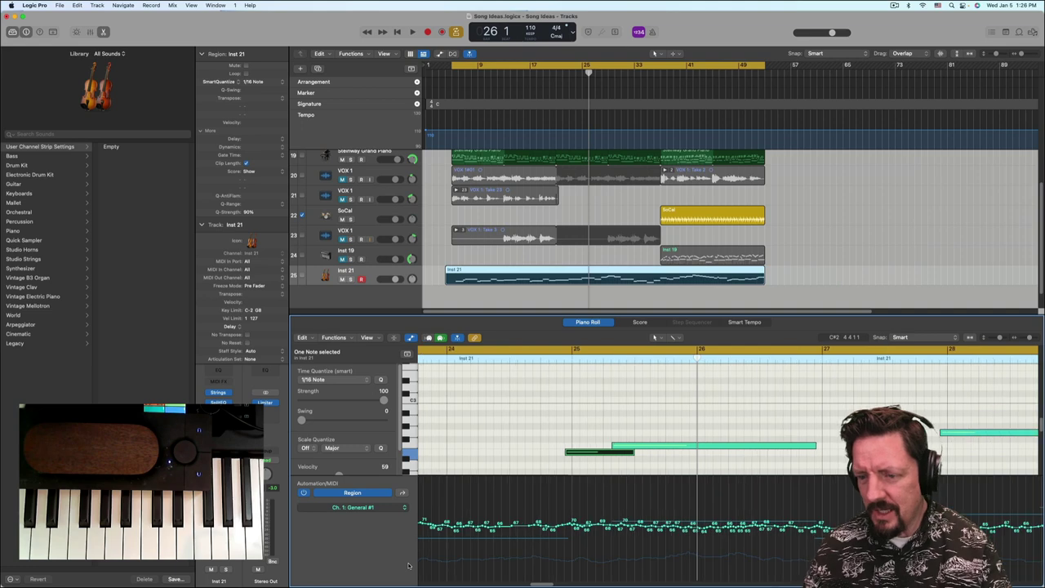
- Turn off the cycle range and place the playhead at the start of bar 28
key("space")
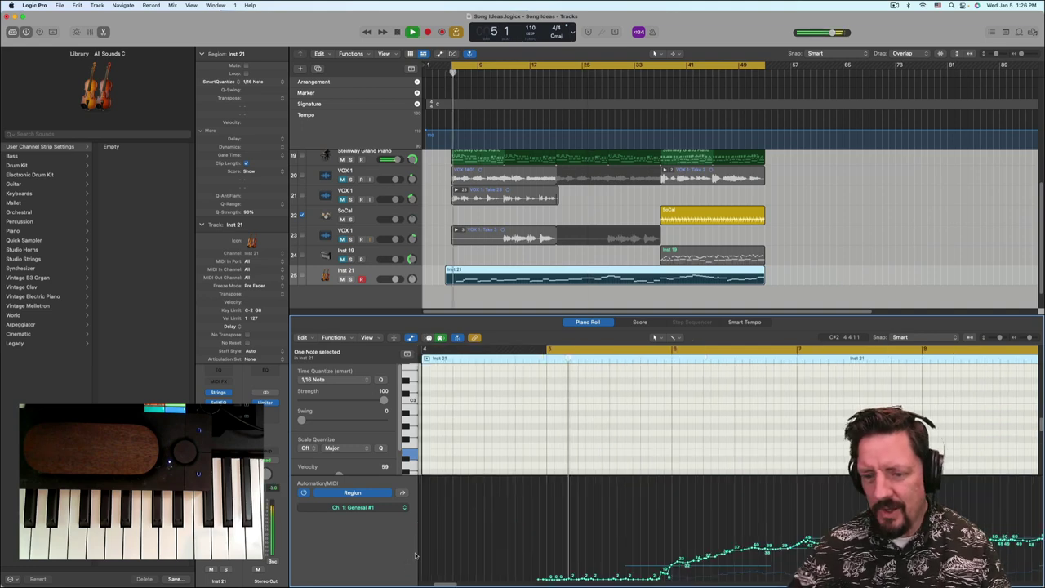
key("space")
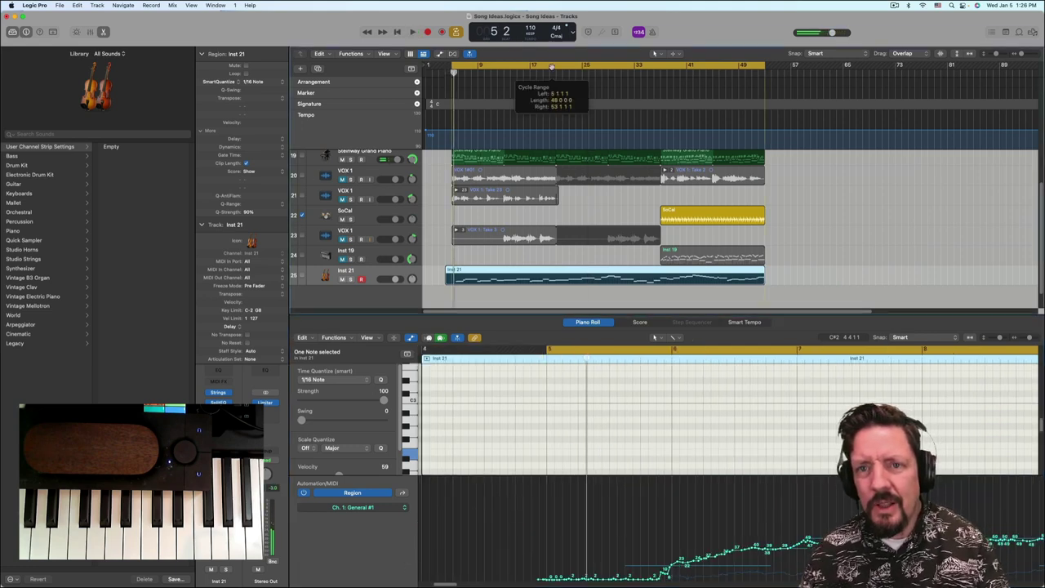
left_click(553, 68)
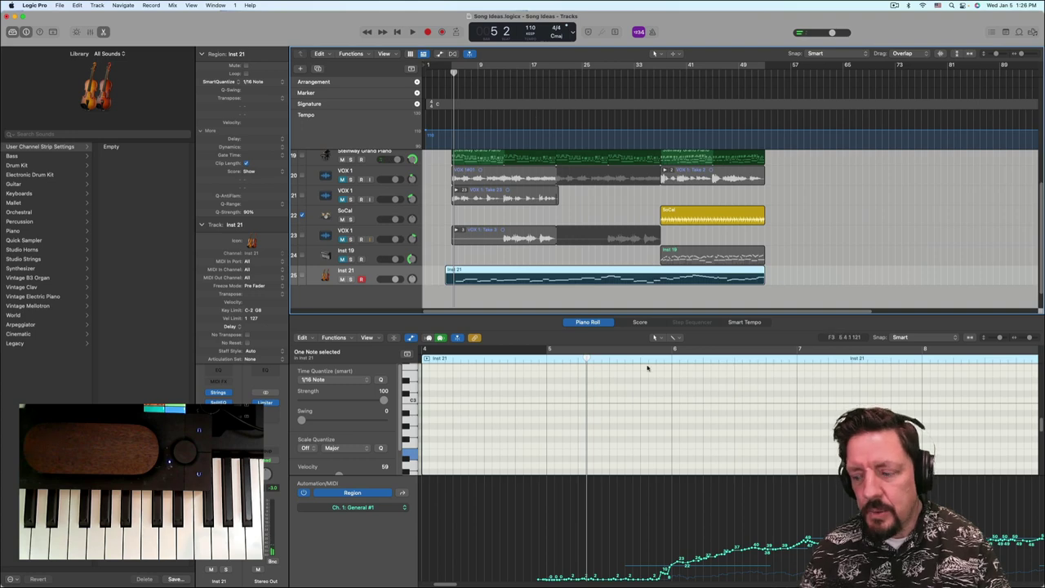
key("super+Left")
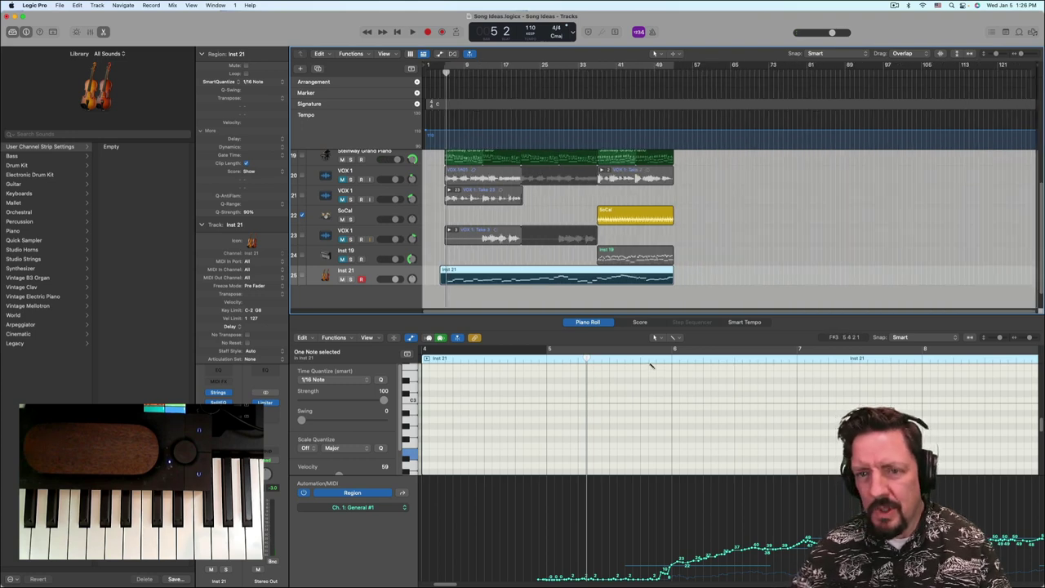
left_click(546, 73)
left_click_drag(546, 74, 554, 82)
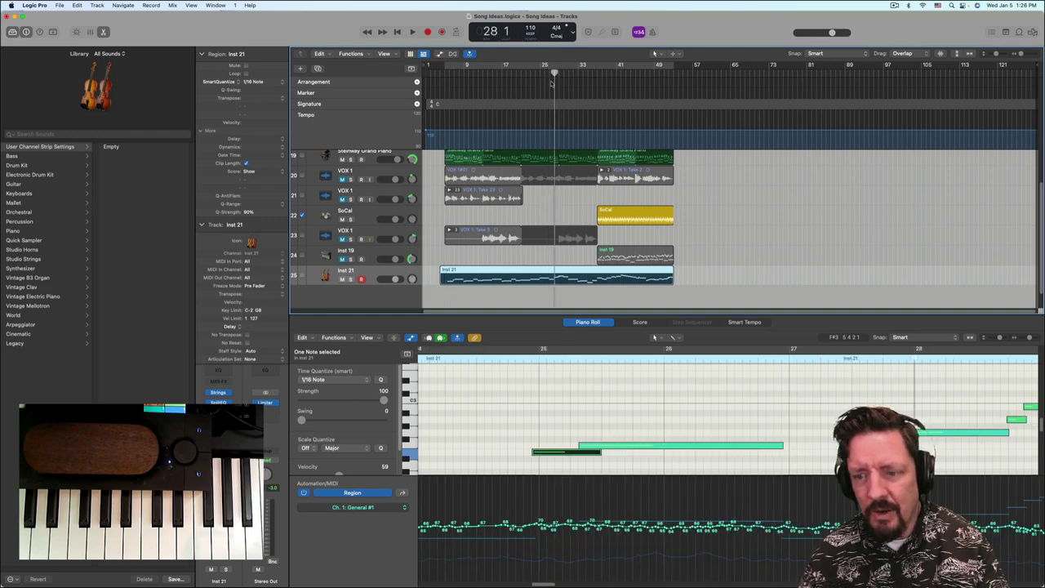
- Audition the cello passage from bar 28 and delete the short A2 note just before bar 29
key("space")
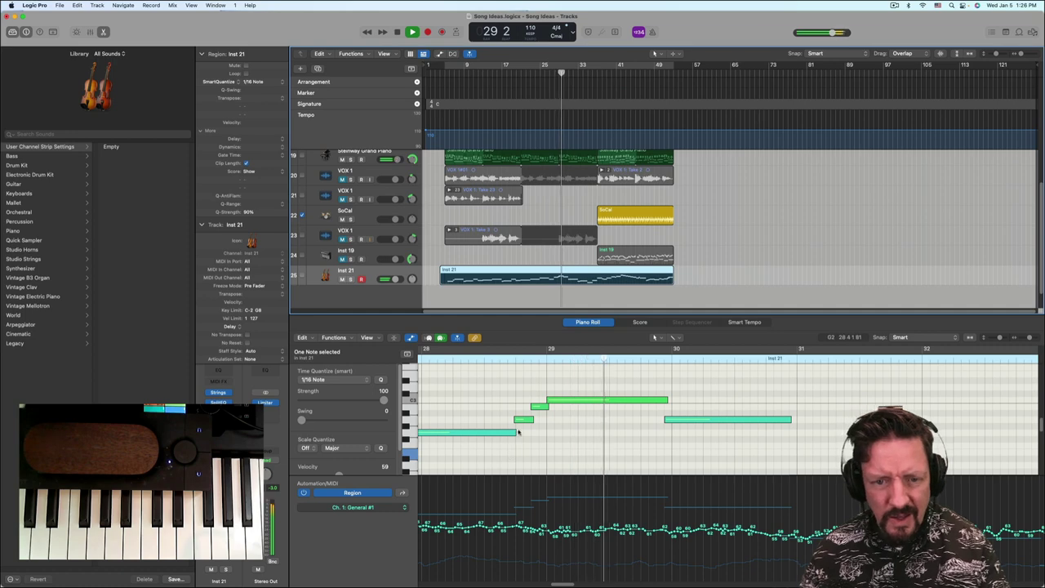
key("space")
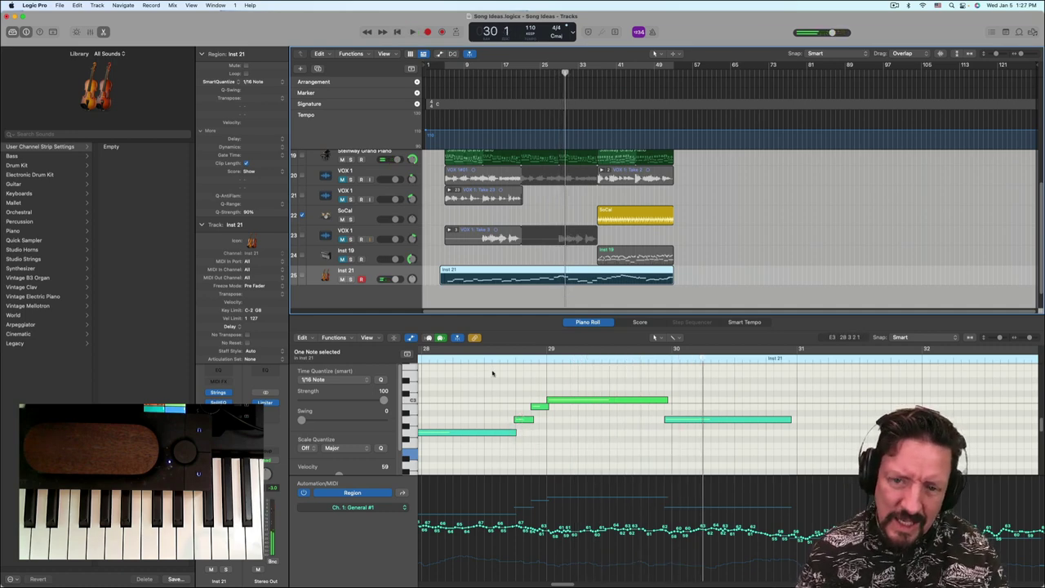
left_click(488, 361)
key("space")
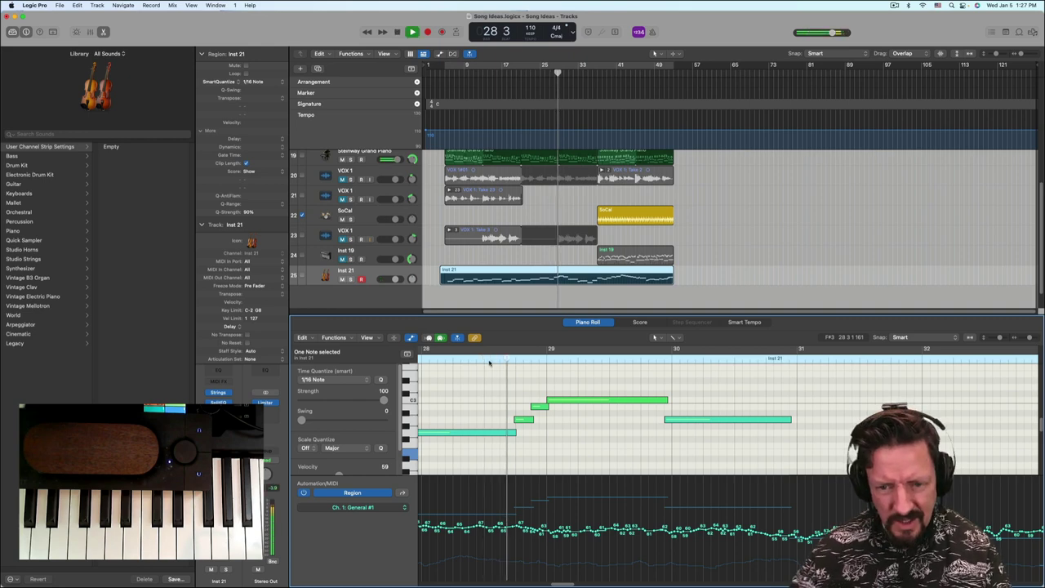
key("space")
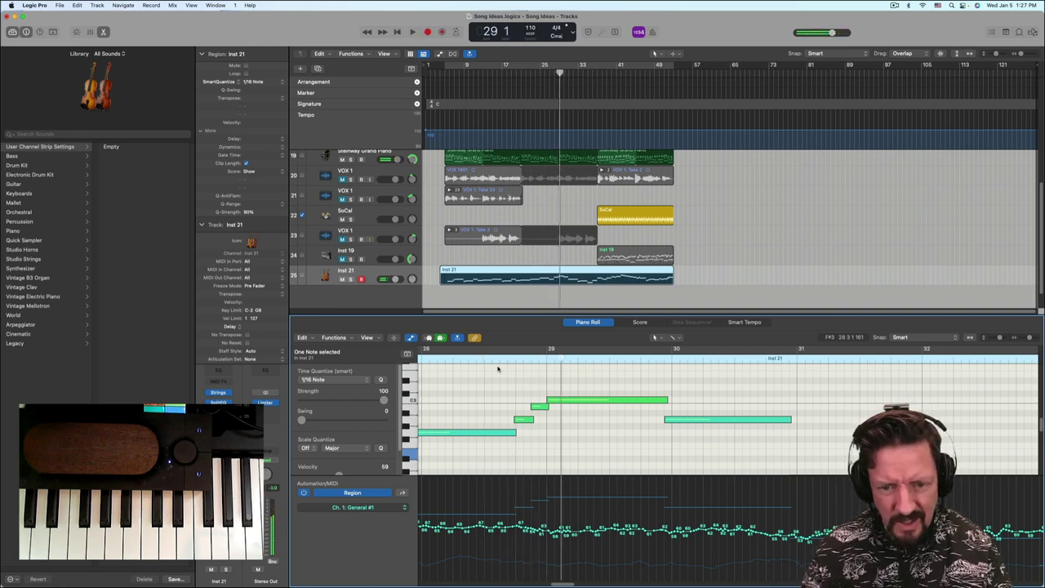
left_click(523, 421)
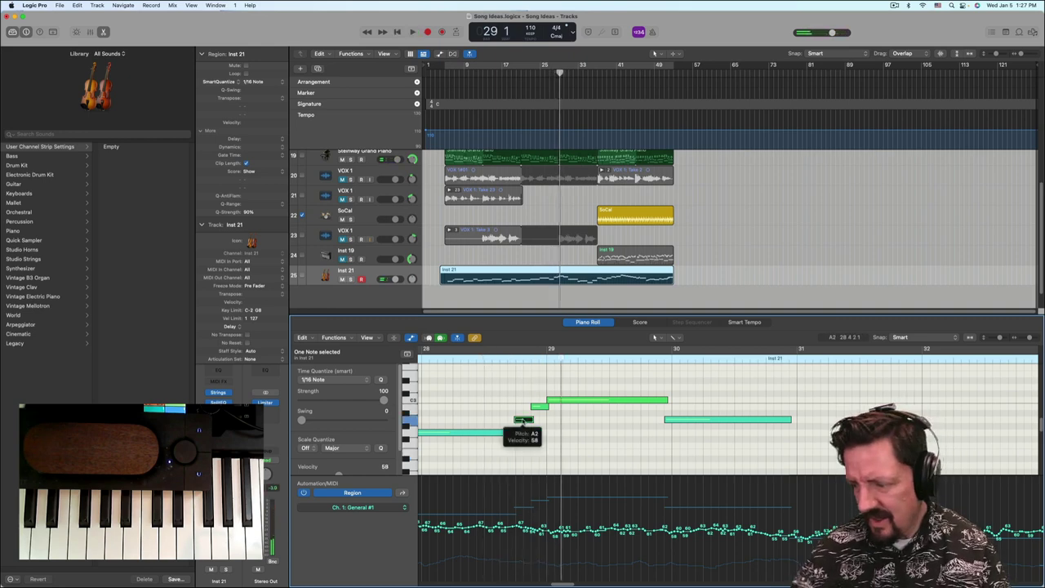
key("BackSpace")
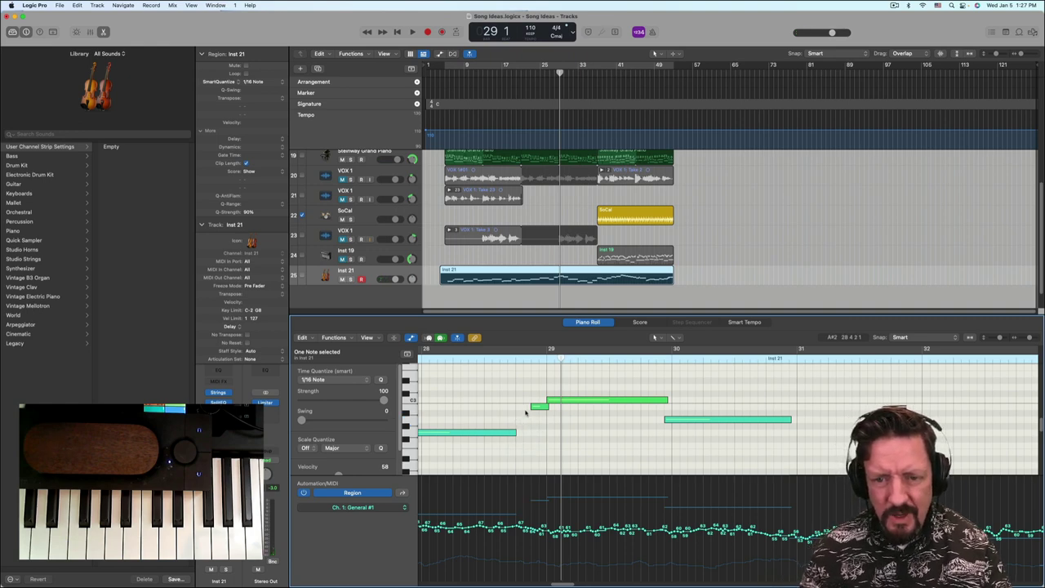
- Replay the passage from bar 28, delete the short B2 note before bar 29, and lengthen the preceding G2 note to reach bar 29
left_click(478, 359)
key("space")
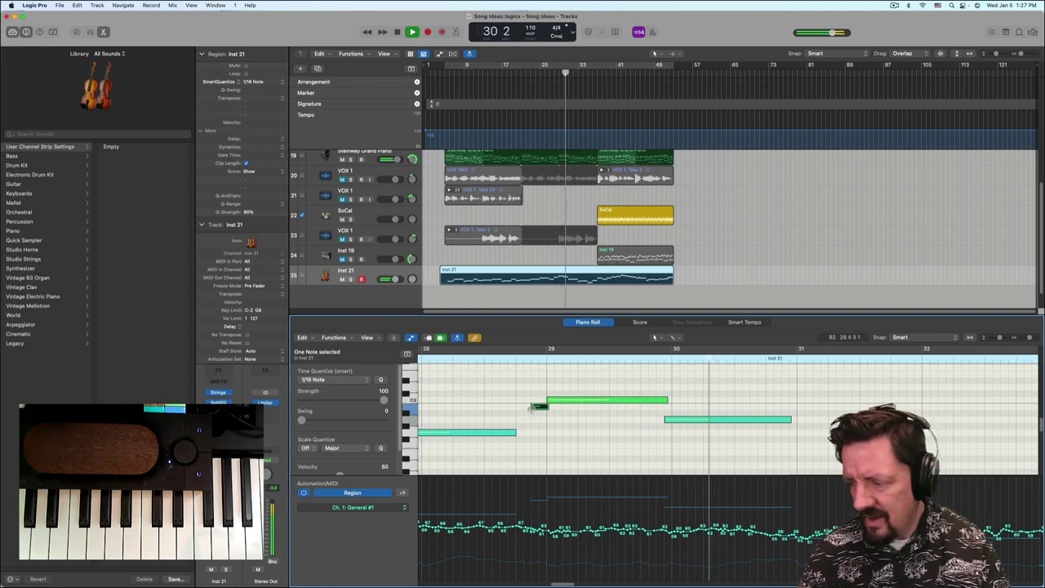
key("Delete")
key("space")
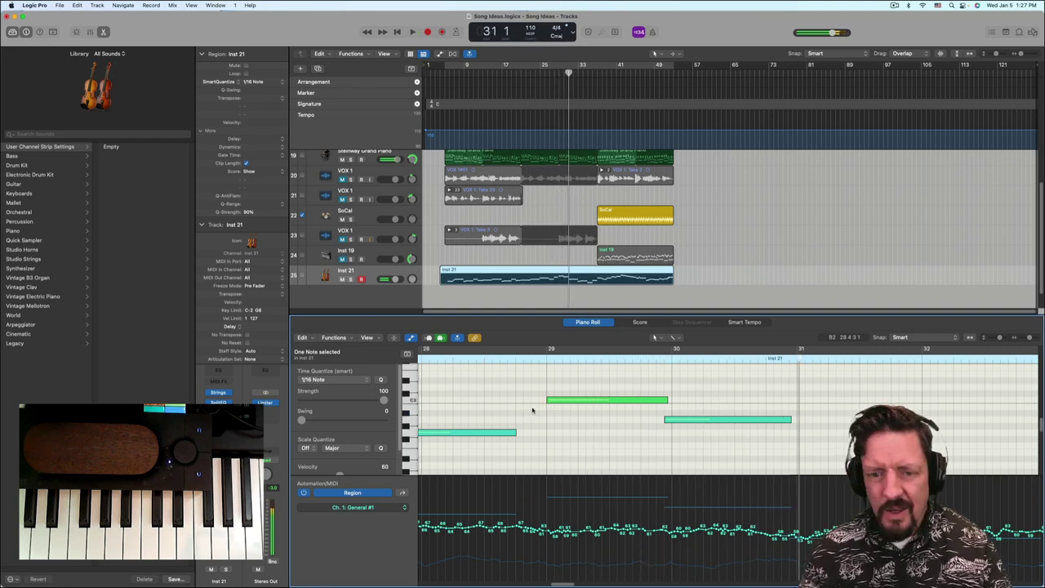
left_click_drag(516, 437, 545, 436)
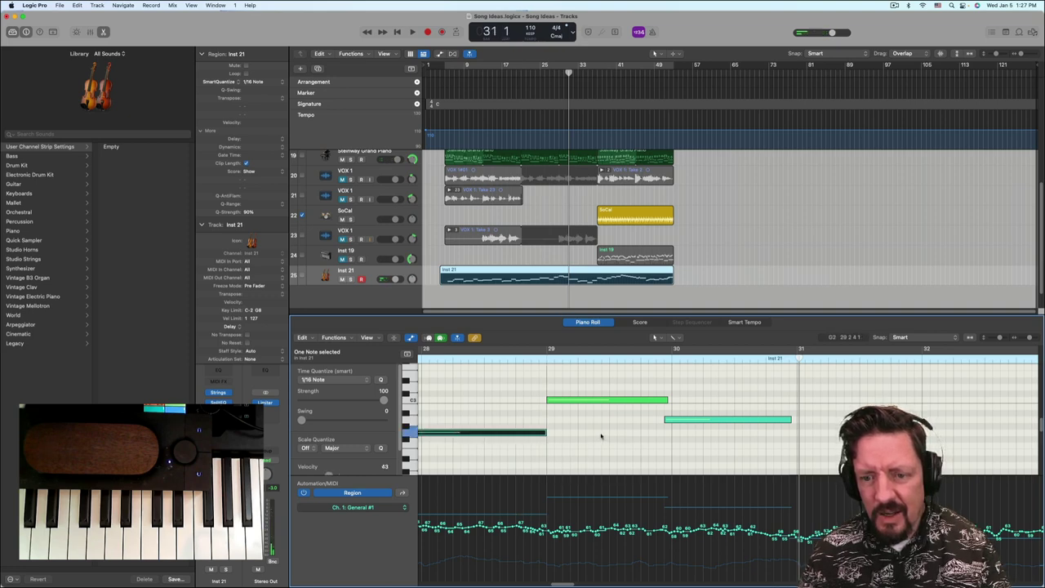
scroll(601, 436, "up", 2)
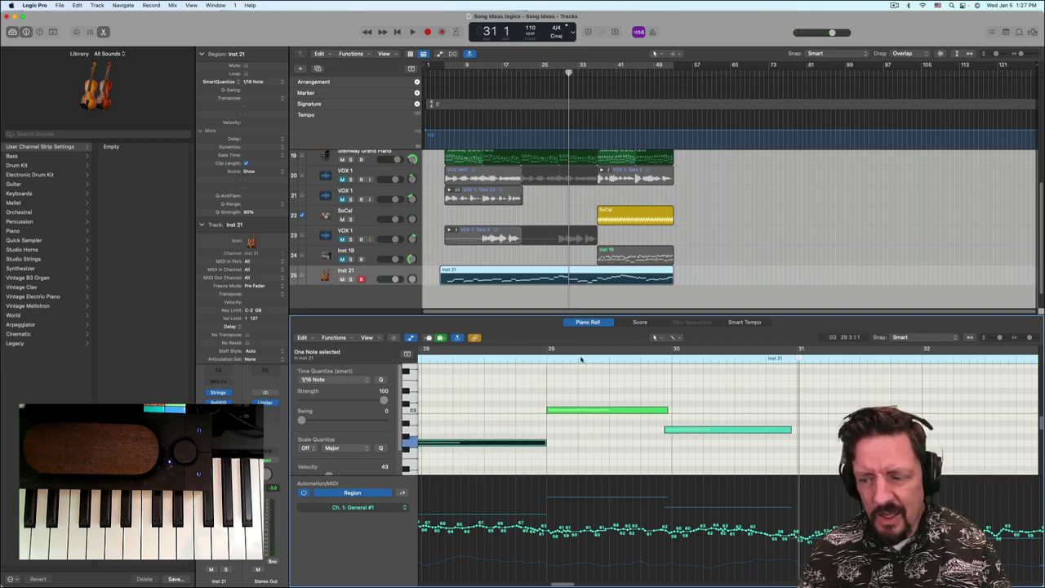
- Play the cello part from just before bar 28 through to the end of the region near bar 53
key("super+Left")
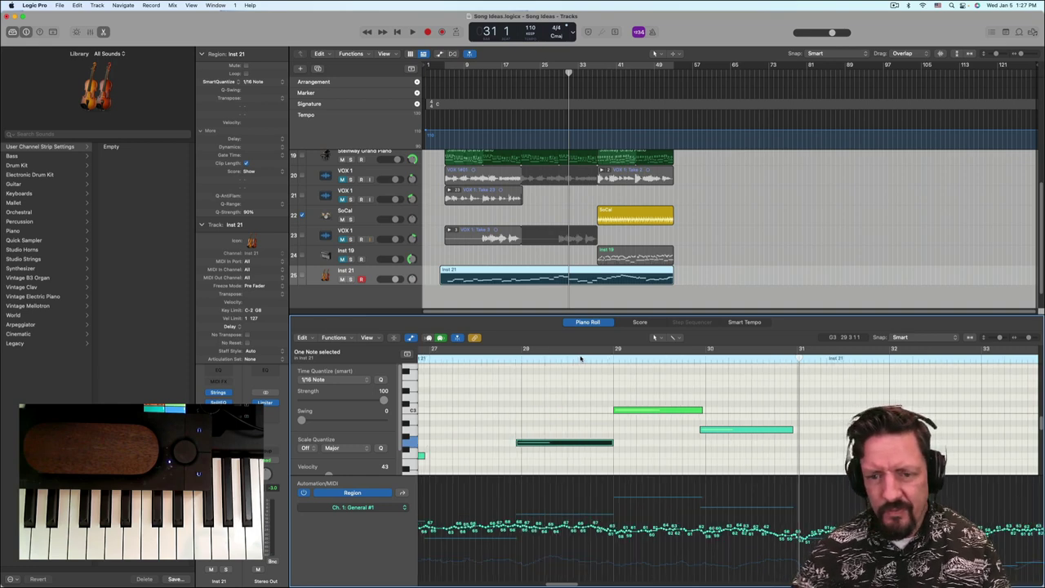
left_click(506, 360)
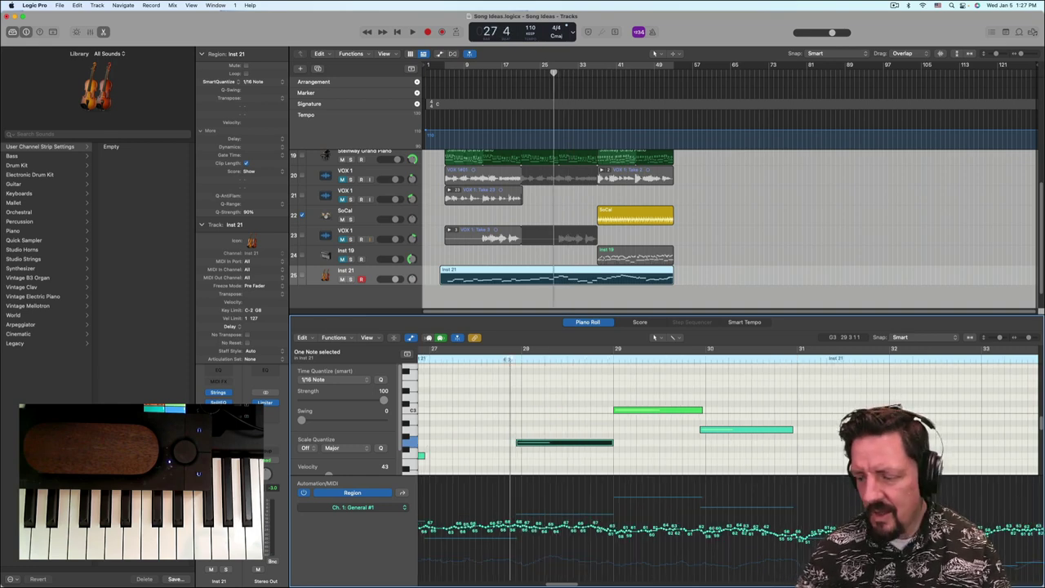
key("space")
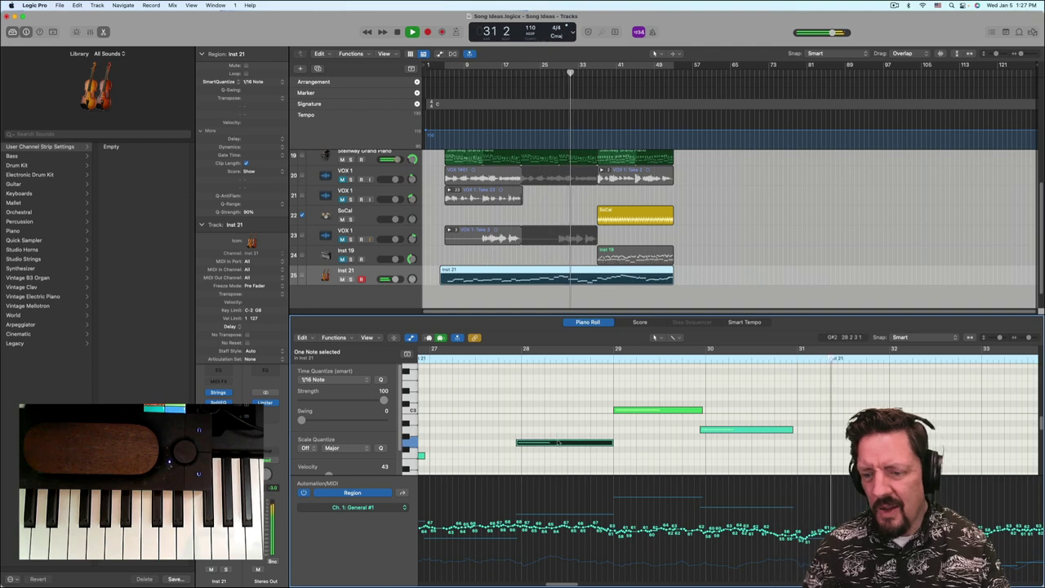
scroll(952, 419, "down", 5)
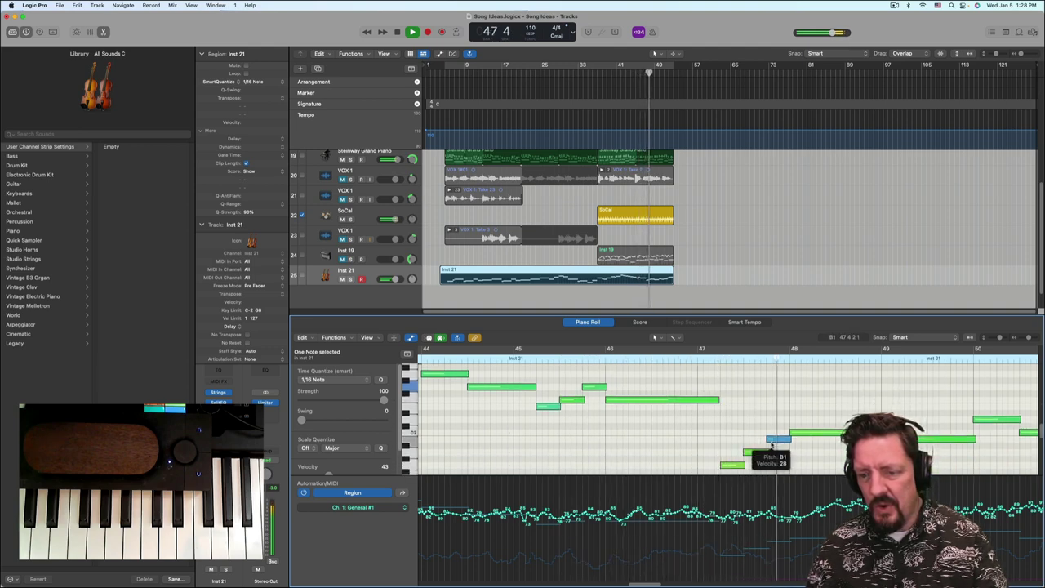
left_click(769, 440)
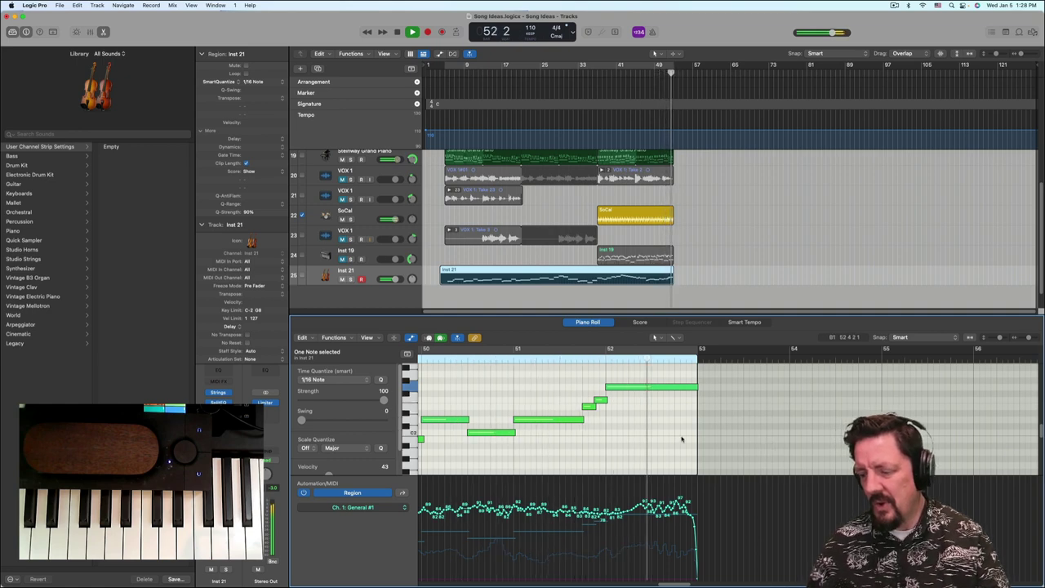
key("space")
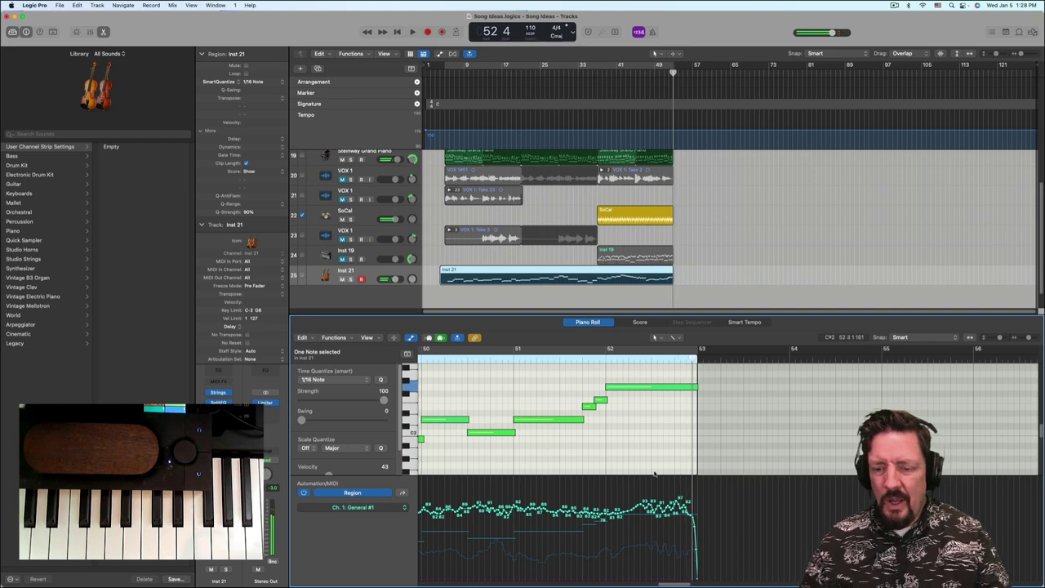
- Try to record new controller data over the cello region around bar 45
scroll(667, 374, "left", 10)
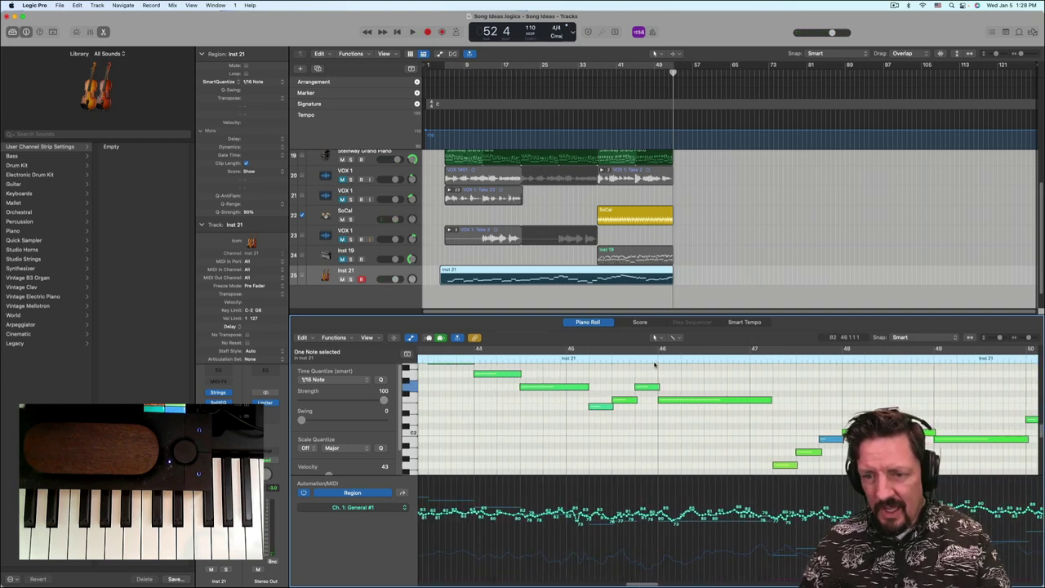
left_click(645, 360)
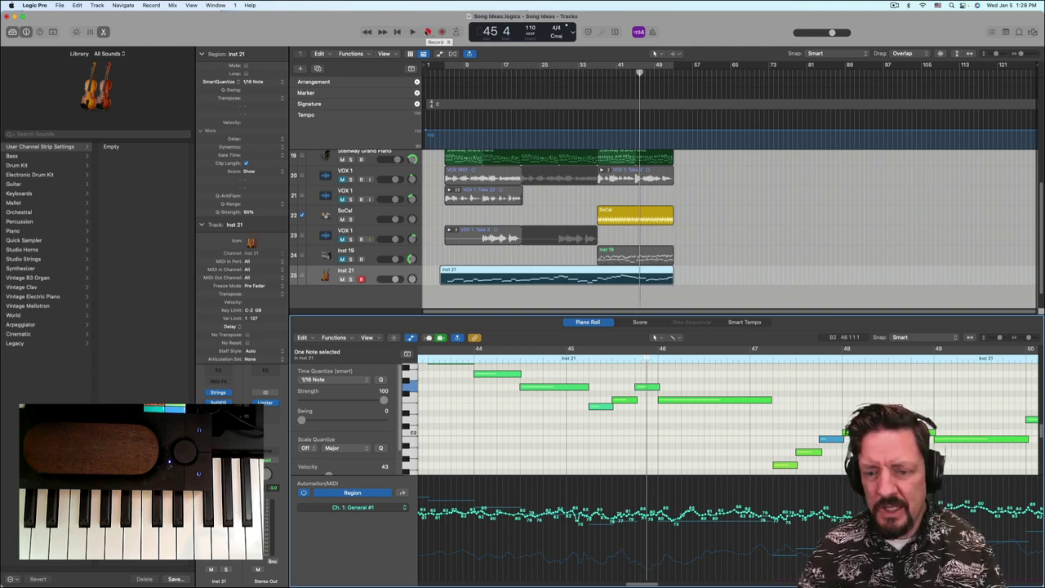
key("r")
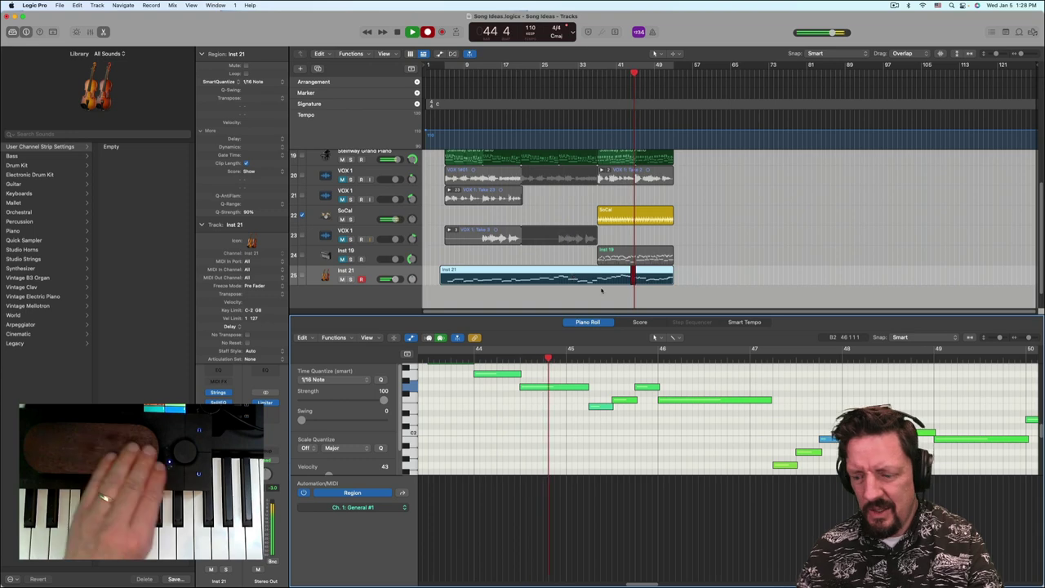
key("space")
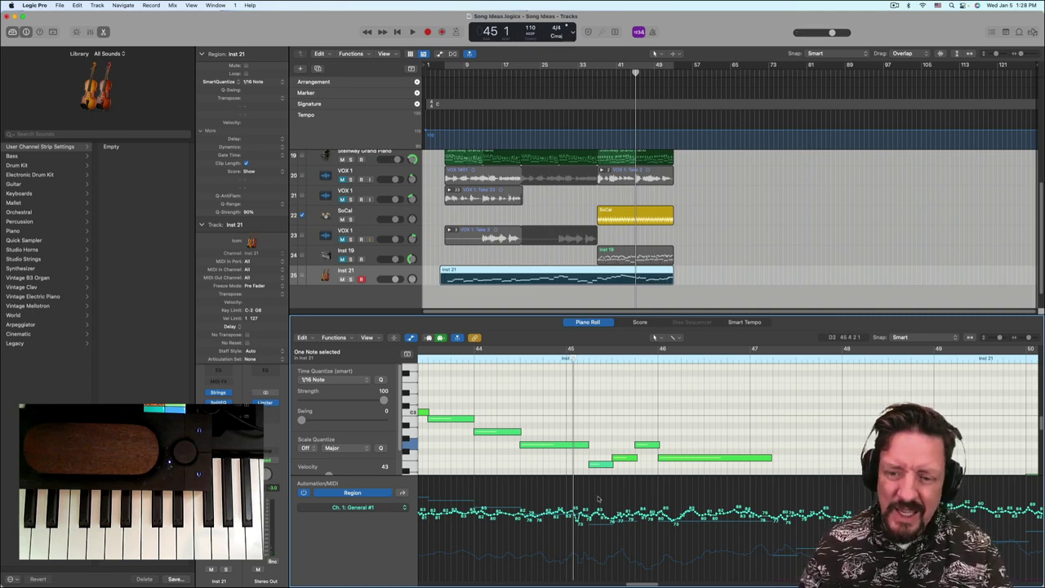
- Draw a General #1 swell up to about 113 between bars 45 and 46, and audition it from bar 43
scroll(588, 493, "down", 1)
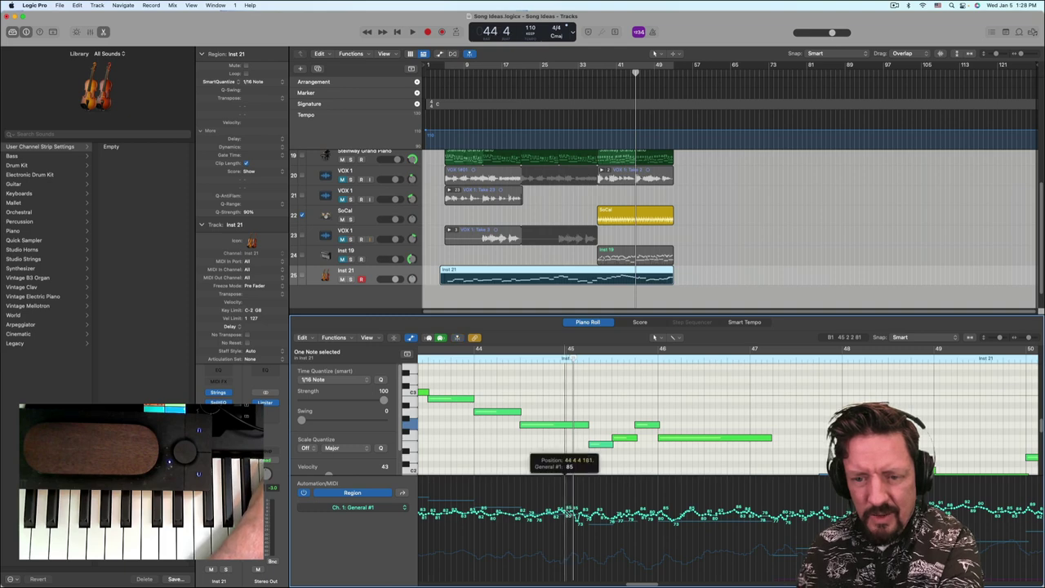
mouse_move(588, 503)
left_mouse_down()
mouse_move(600, 492)
mouse_move(663, 495)
left_mouse_up()
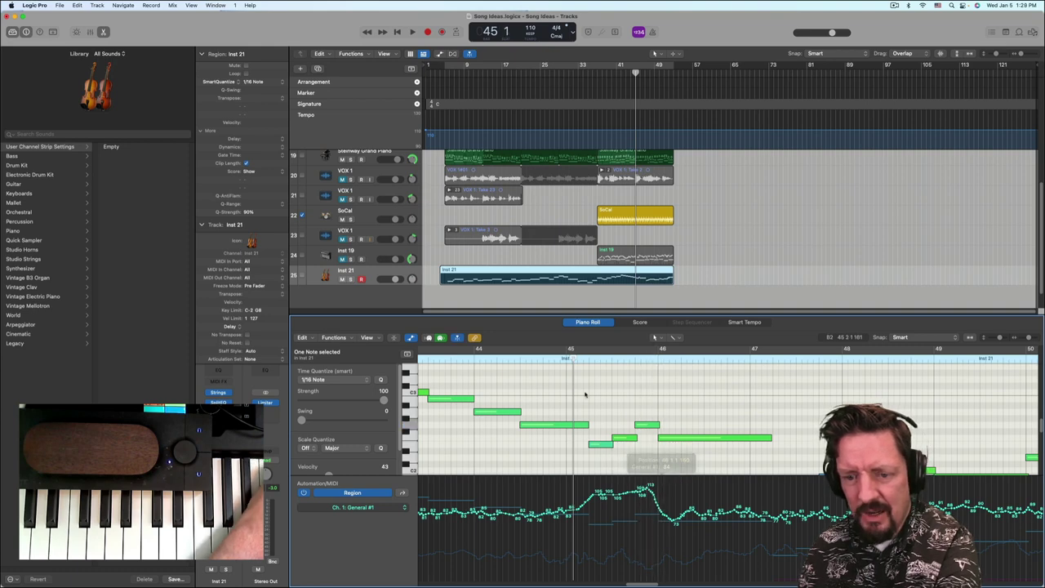
double_click(454, 360)
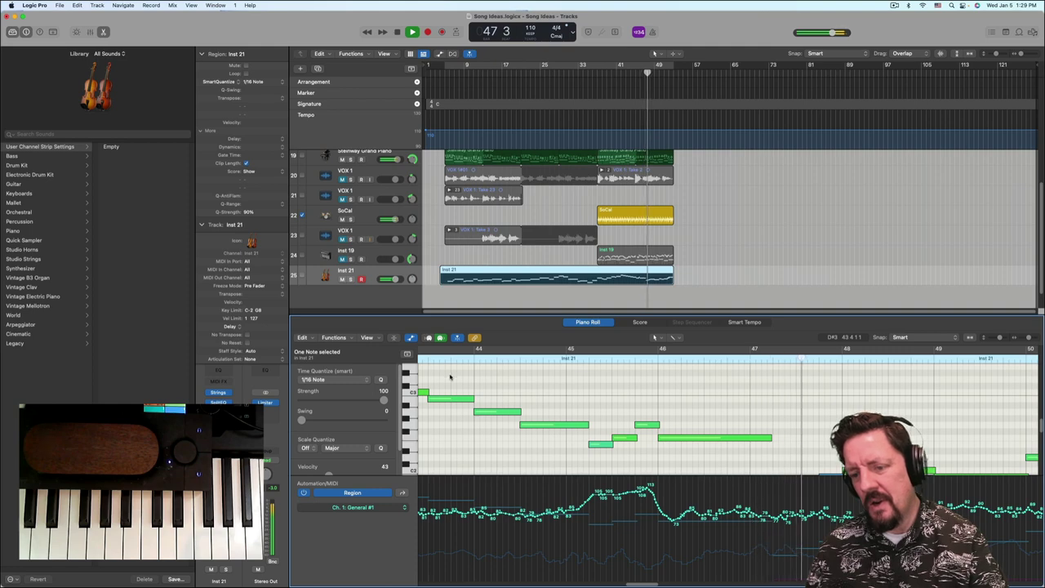
scroll(756, 421, "down", 3)
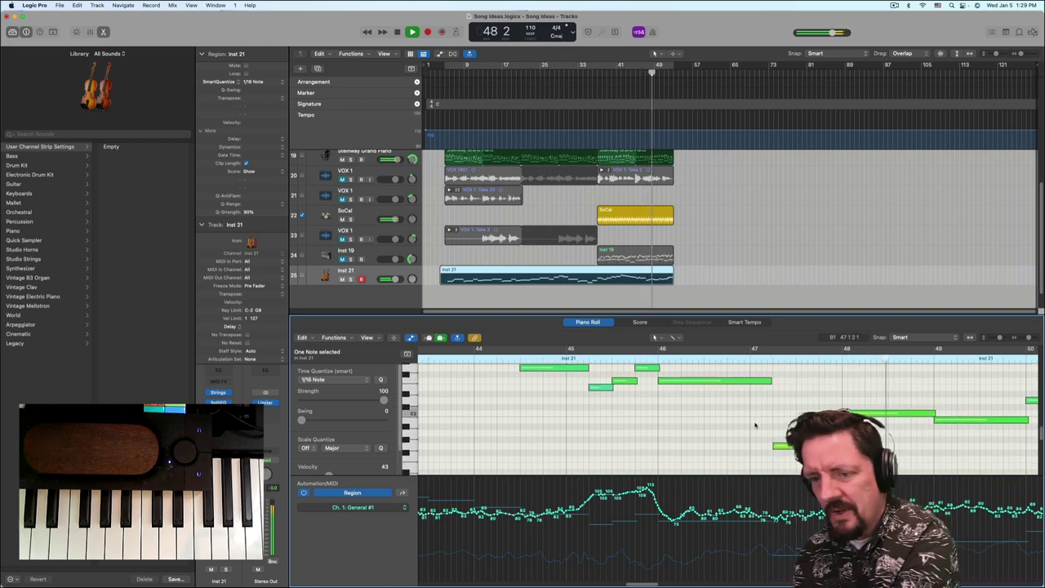
key("space")
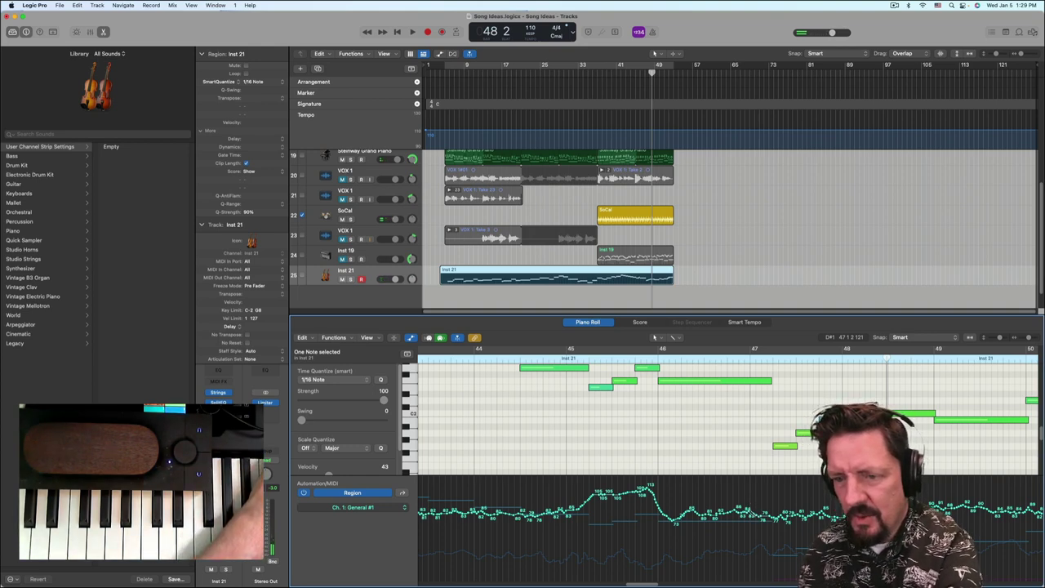
- Draw a General #1 swell up to about 118 from bar 47 to bar 48, and audition it from mid-bar 45
left_click_drag(755, 511, 795, 484)
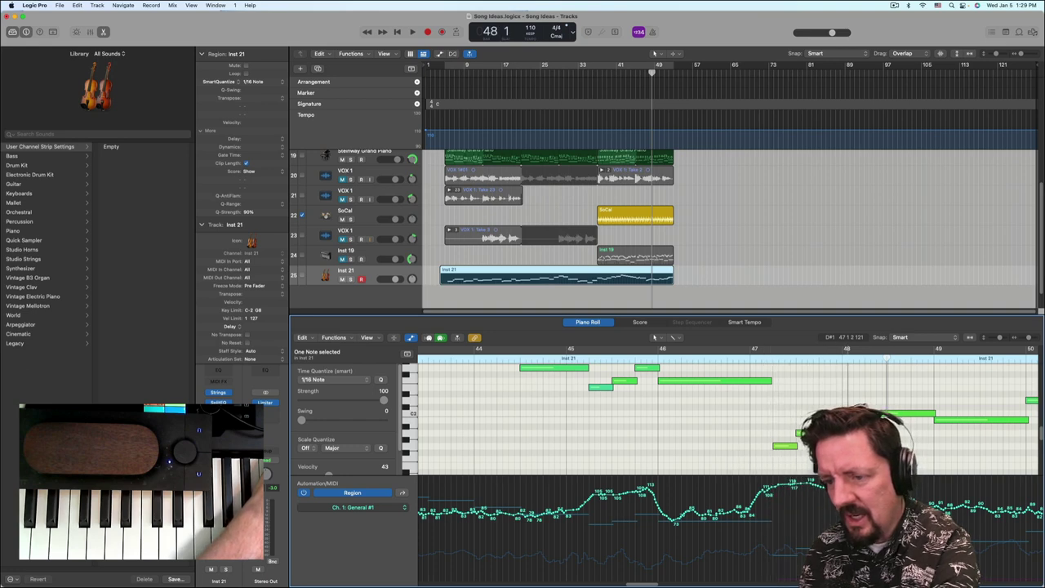
left_click_drag(860, 487, 865, 487)
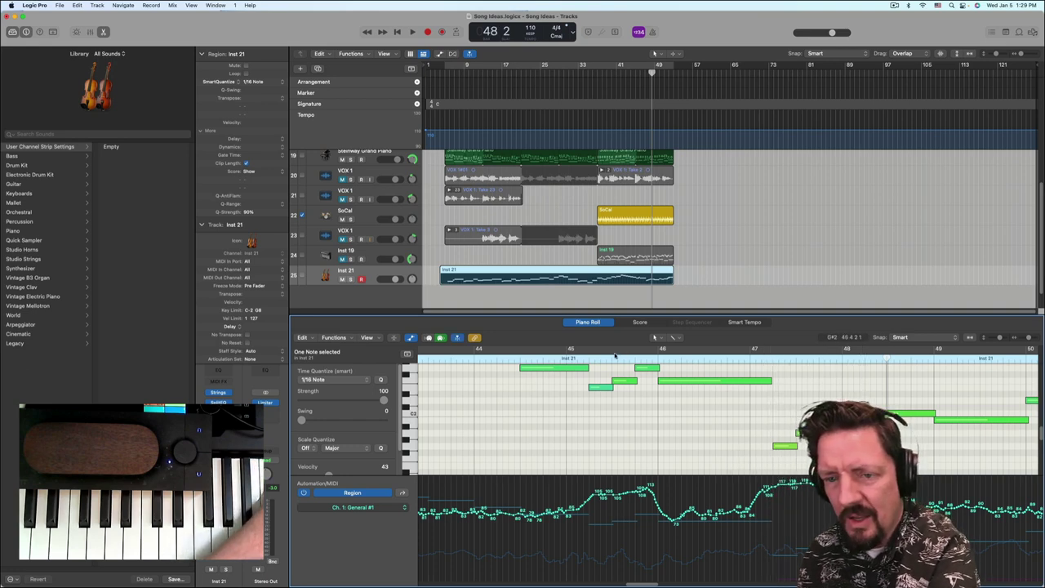
left_click(614, 359)
key("space")
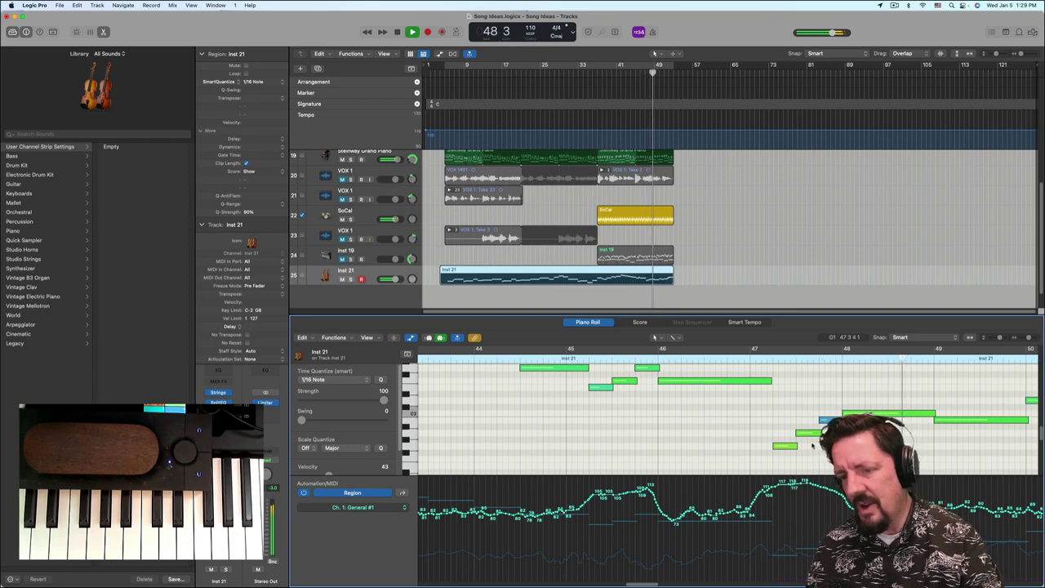
key("space")
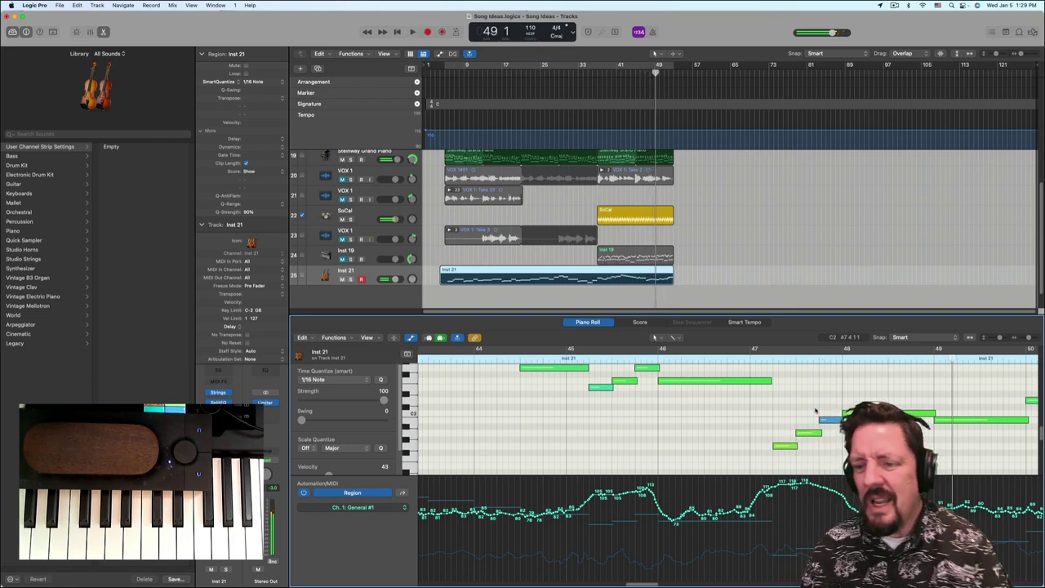
- Set the velocity of the short B1 note just before bar 48 to 104 with the Velocity tool, and replay the passage from bar 46
right_click(815, 409)
left_click(847, 360)
left_click(831, 420)
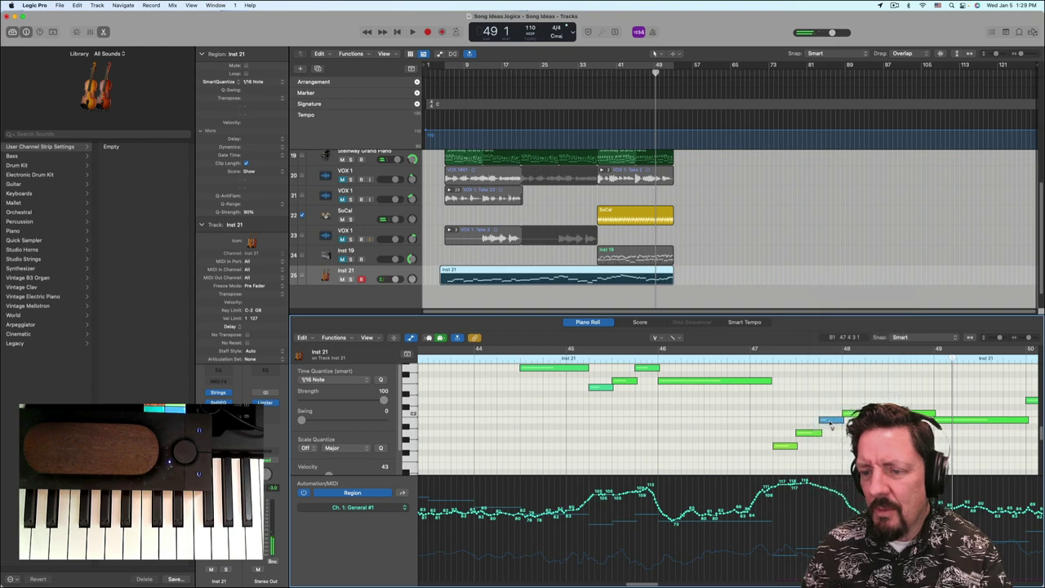
left_click_drag(831, 424, 829, 412)
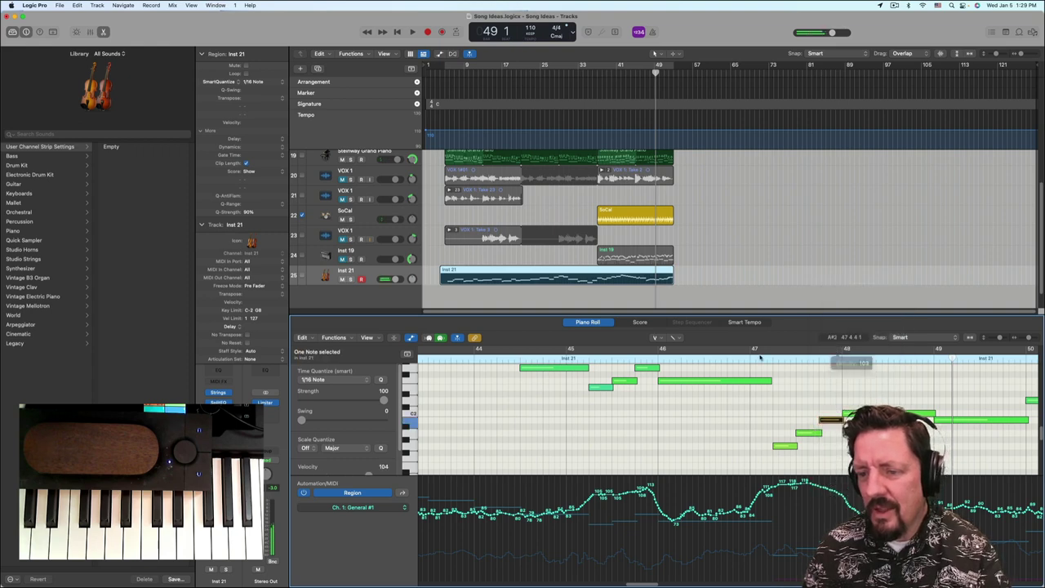
left_click(703, 360)
key("space")
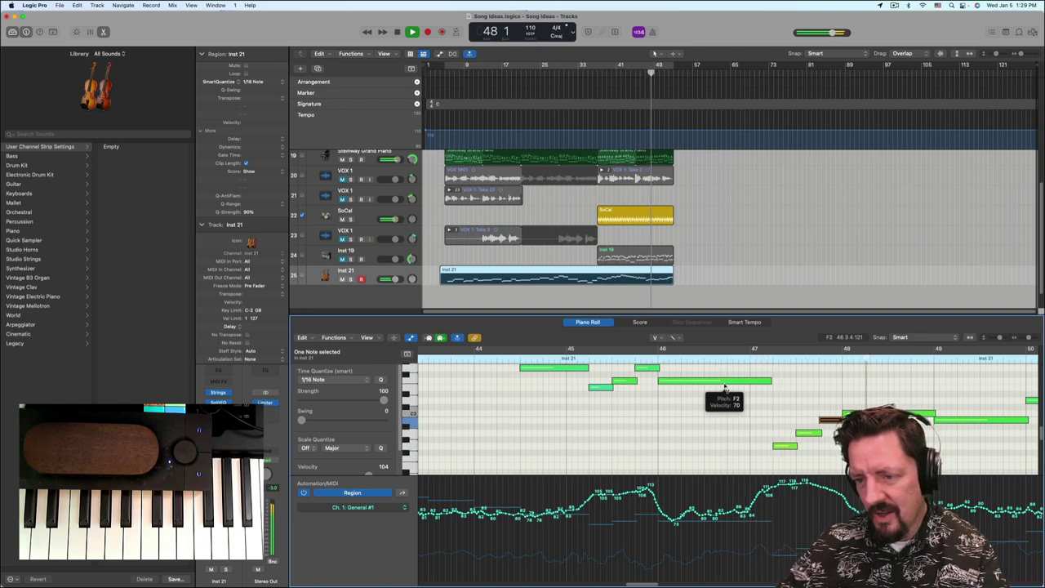
key("space")
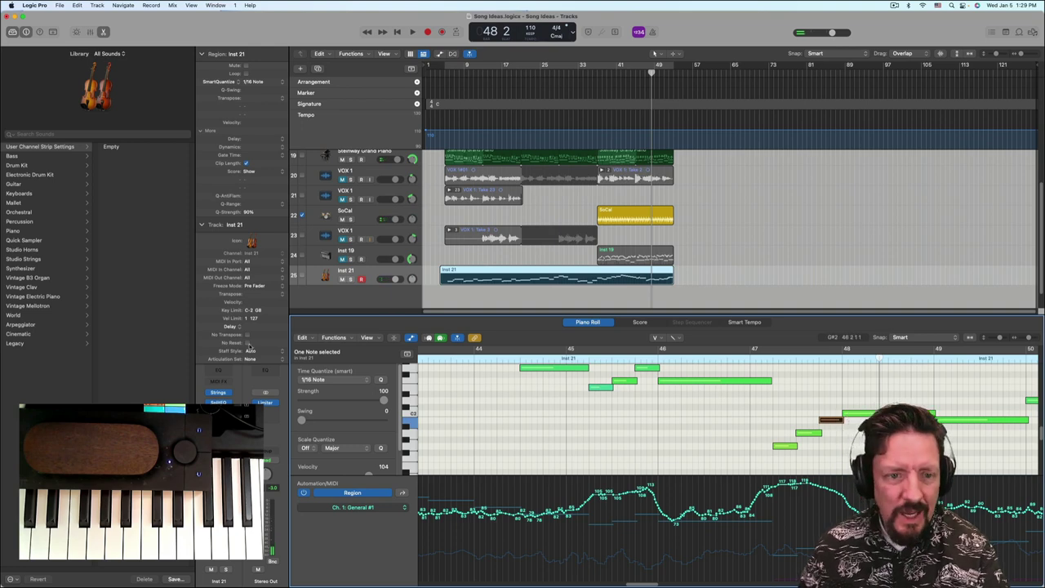
- Examine the Dynamics via CC and controller settings of the Cellos in the Inst 21 Studio Strings instrument
left_click(219, 394)
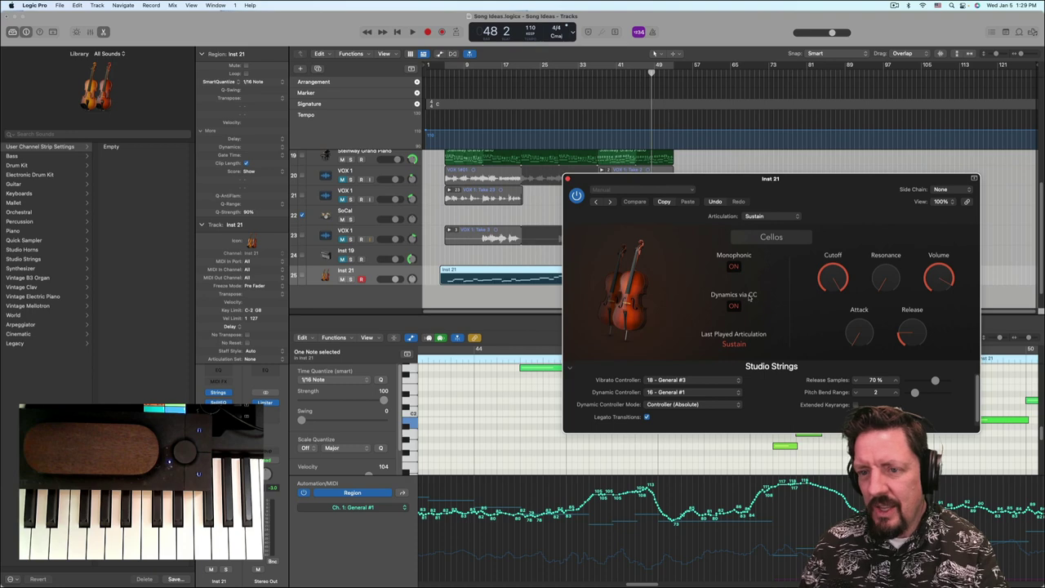
left_click(567, 178)
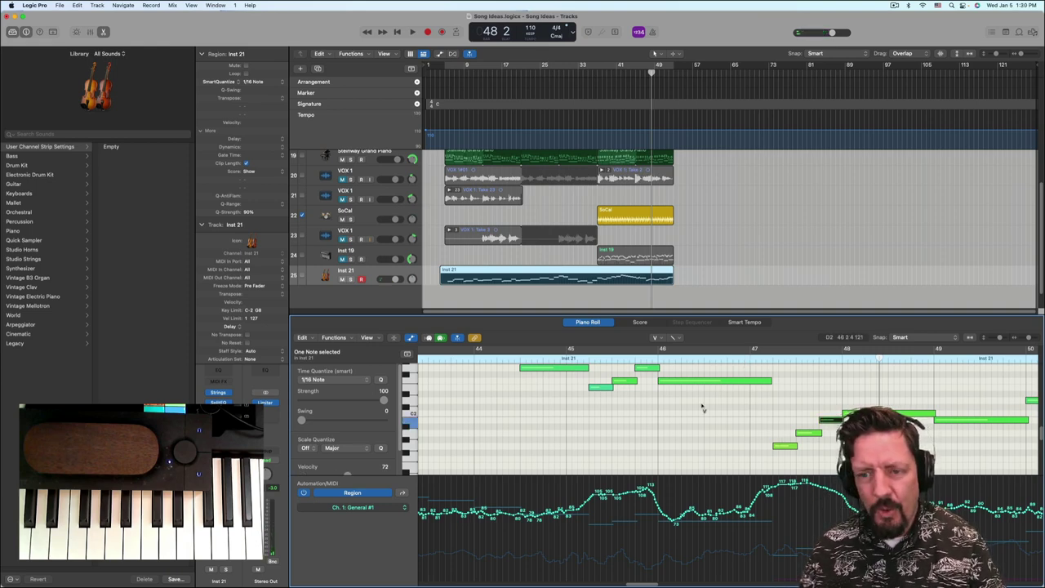
- Redraw the General #1 swell after bar 47 as a steeper rise to near maximum, and audition it to the region's end
left_click(674, 337)
left_click(687, 336)
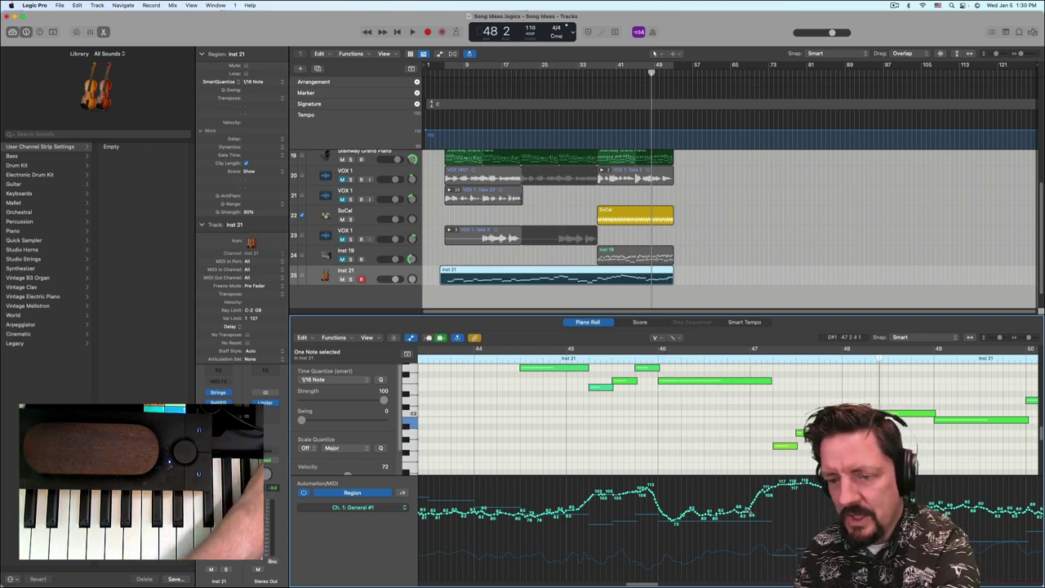
mouse_move(746, 510)
left_mouse_down()
mouse_move(766, 504)
mouse_move(786, 474)
mouse_move(810, 473)
left_mouse_up()
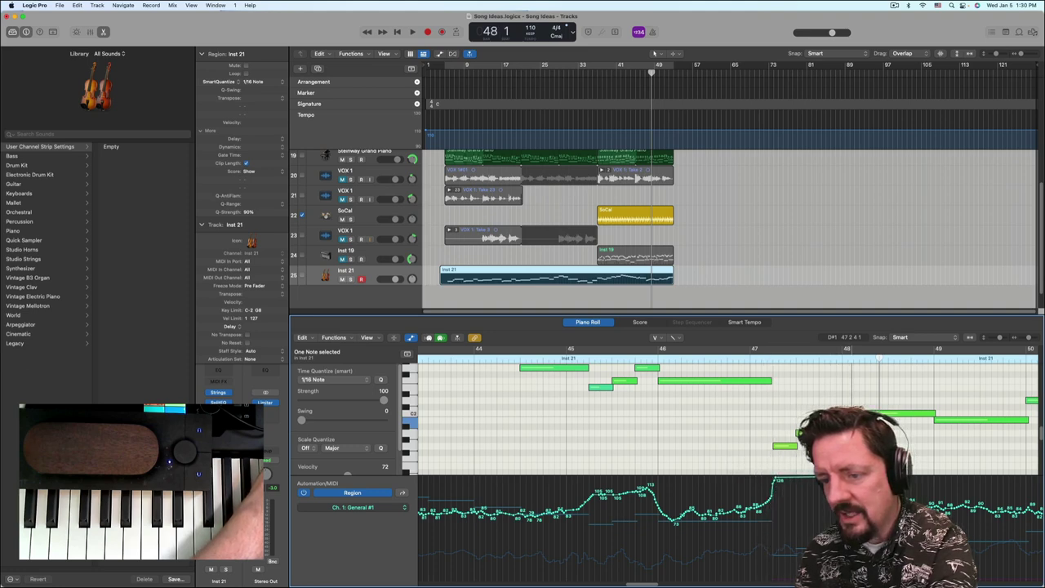
left_click(726, 360)
key("space")
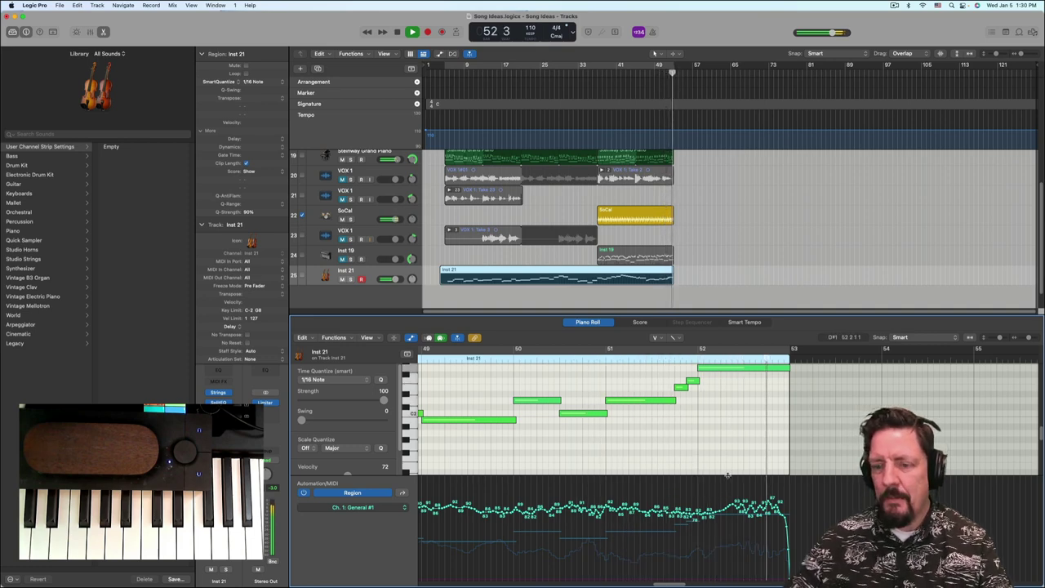
key("space")
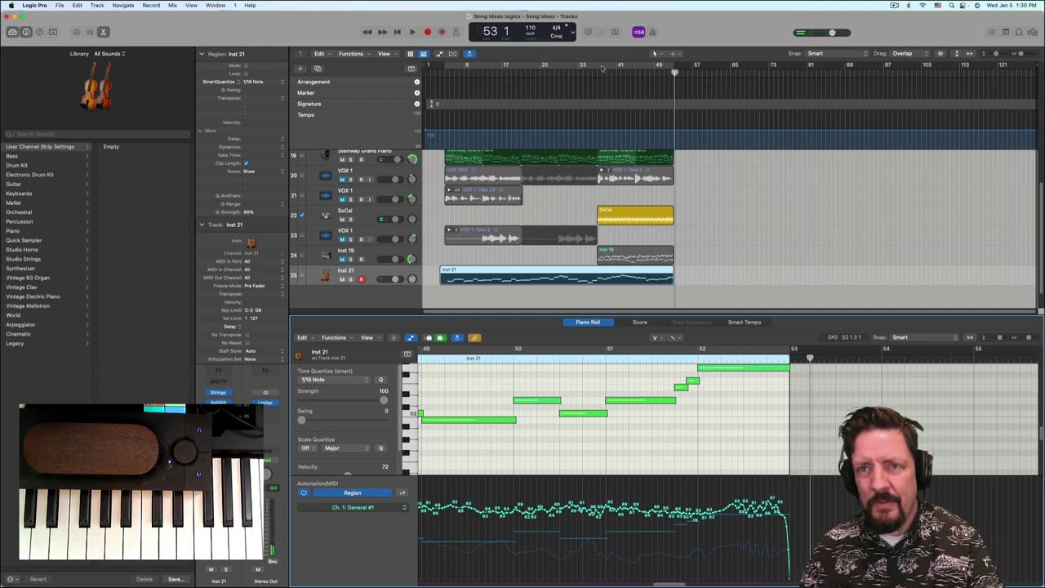
- Turn on the cycle range starting at bar 5, audition the opening, and extend the first E1 note's start back to bar 5
left_click(602, 68)
key("space")
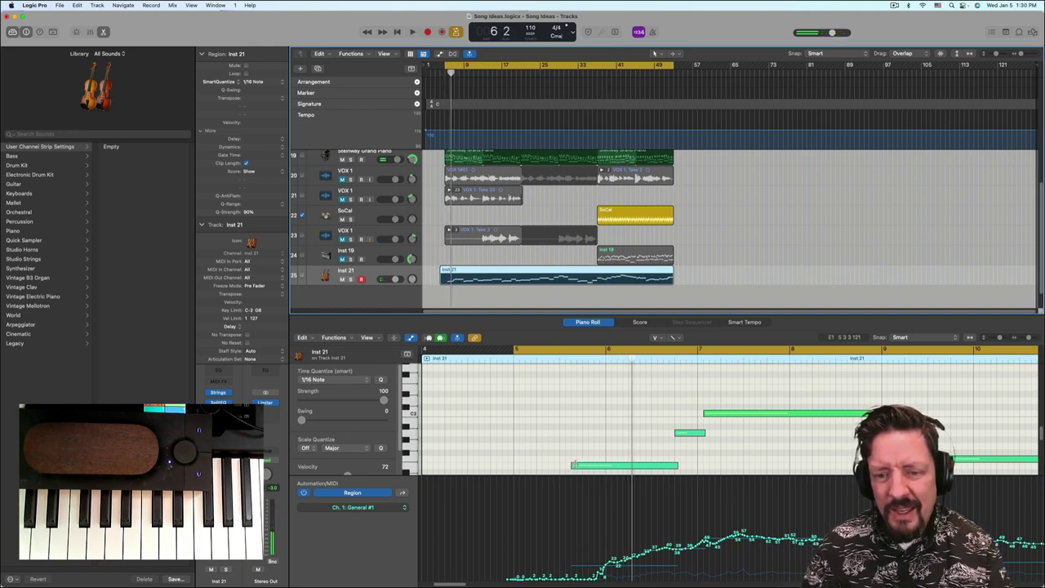
left_click_drag(575, 469, 515, 469)
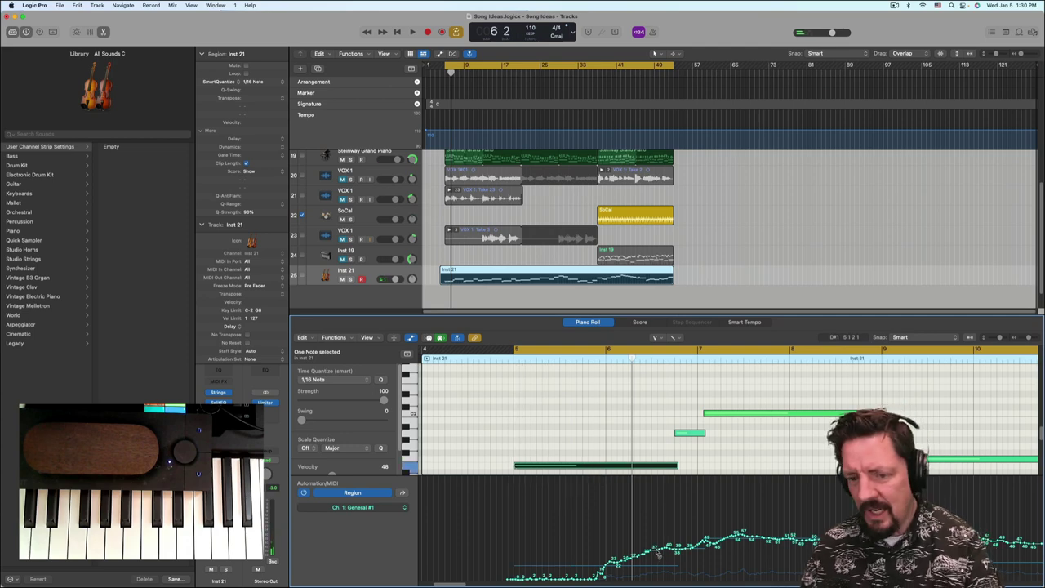
- Redraw the opening General #1 curve at about 24 from just before bar 5 until bar 6, and audition the opening passage
left_click_drag(658, 551, 496, 563)
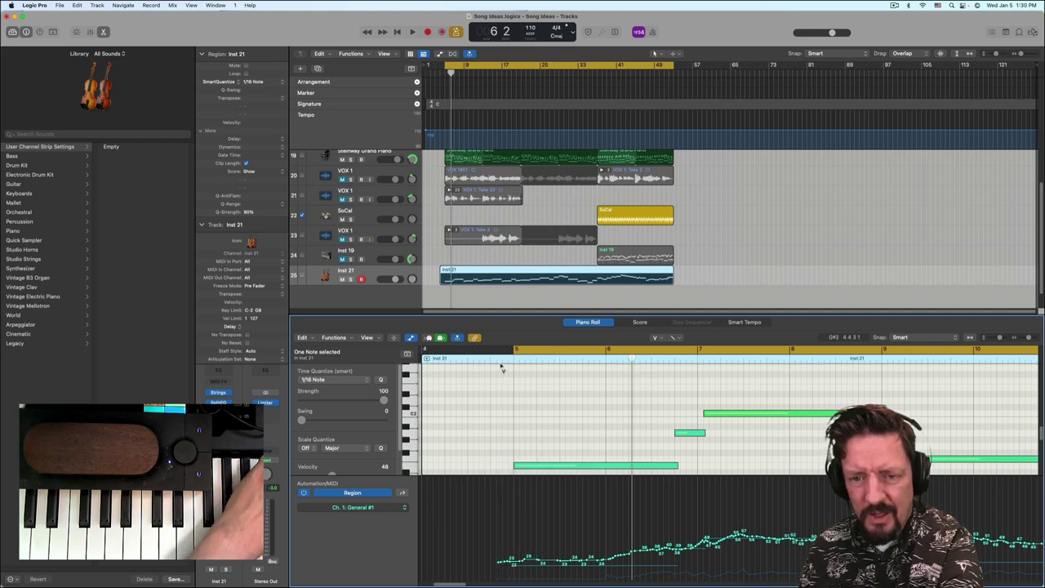
key("space")
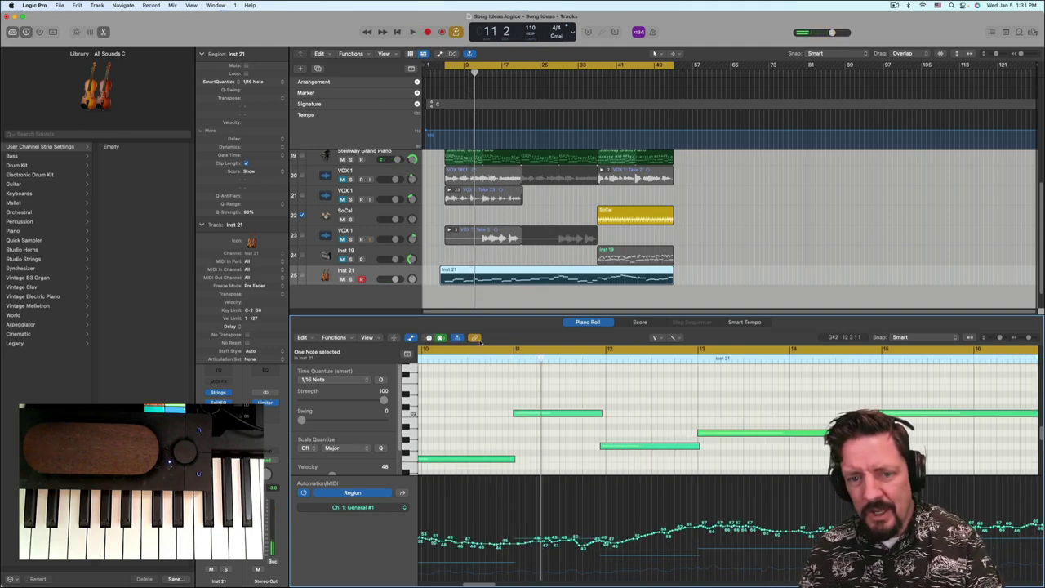
left_click_drag(475, 361, 508, 357)
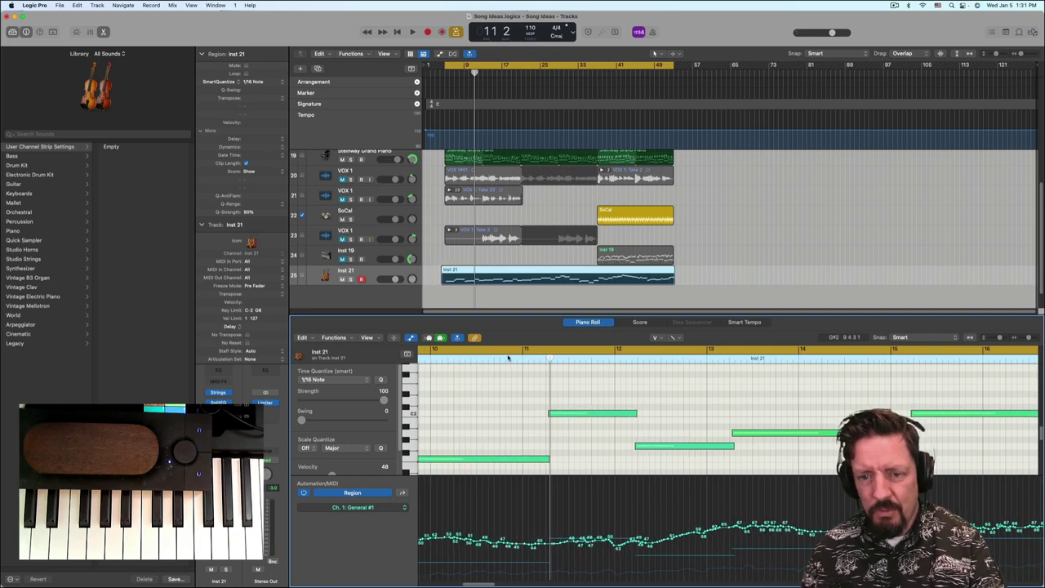
key("super+z")
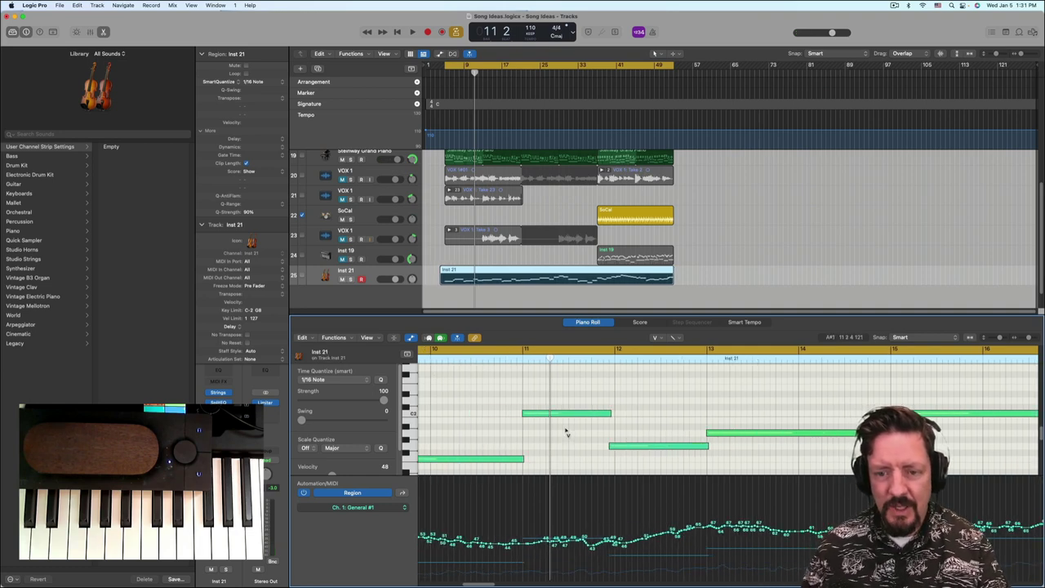
- Redraw the General #1 curve around bars 8 to 9 as a dip leading into bar 9, and audition the opening
left_click(459, 74)
mouse_move(454, 70)
left_mouse_down()
mouse_move(440, 70)
mouse_move(457, 80)
left_mouse_up()
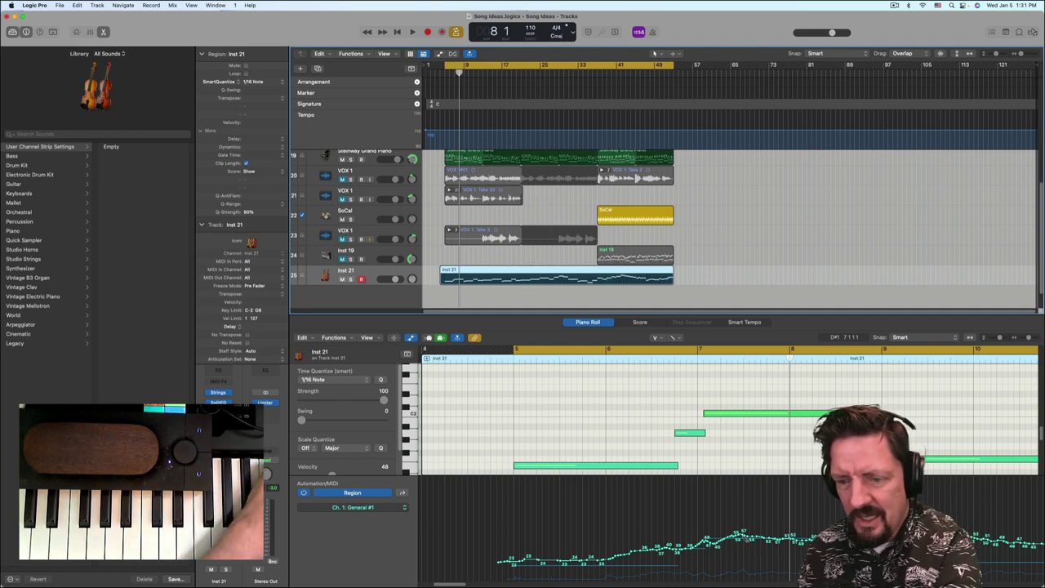
left_click(783, 541)
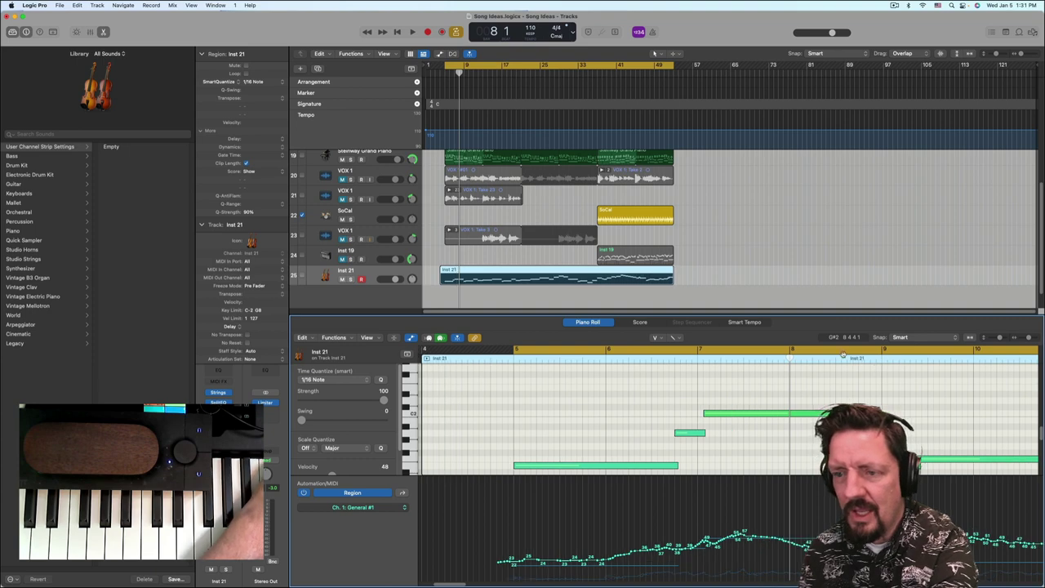
left_click(909, 360)
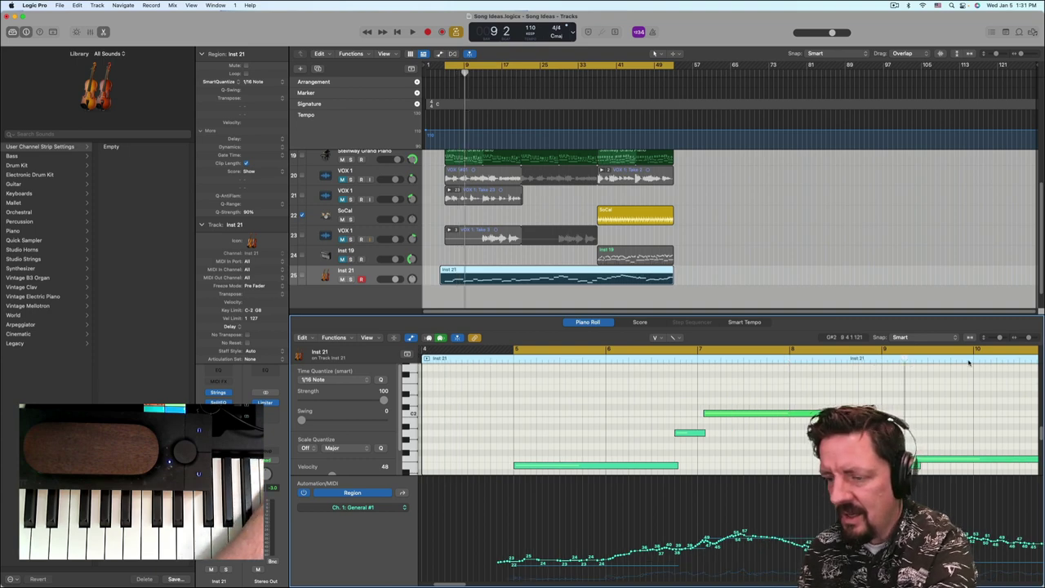
key("space")
key("space")
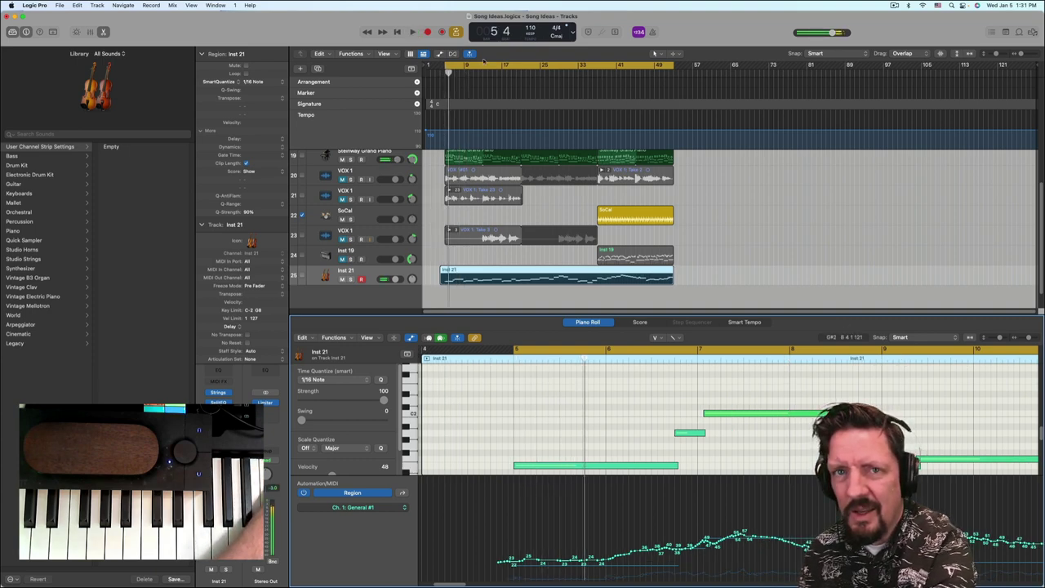
- Redraw General #1 as a dip to about 31 just before bar 11 with a rise after it, and audition through bar 15
left_click_drag(448, 75, 473, 85)
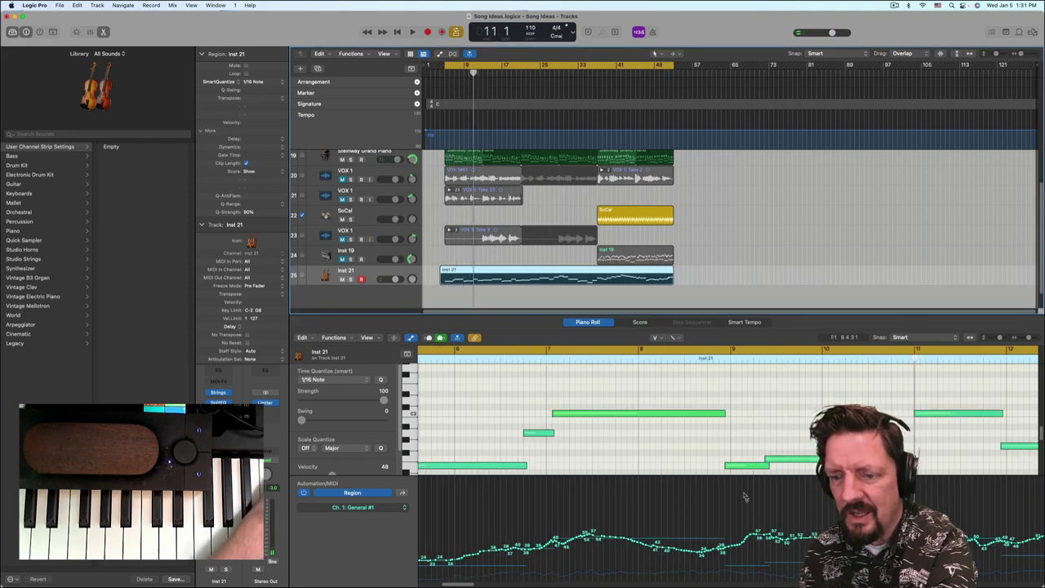
left_click(800, 538)
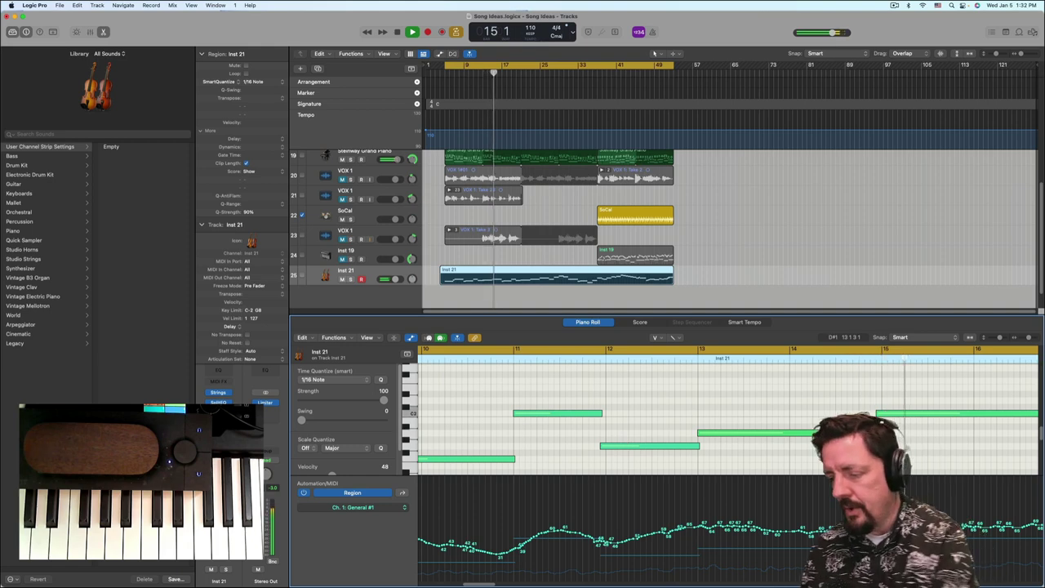
key("space")
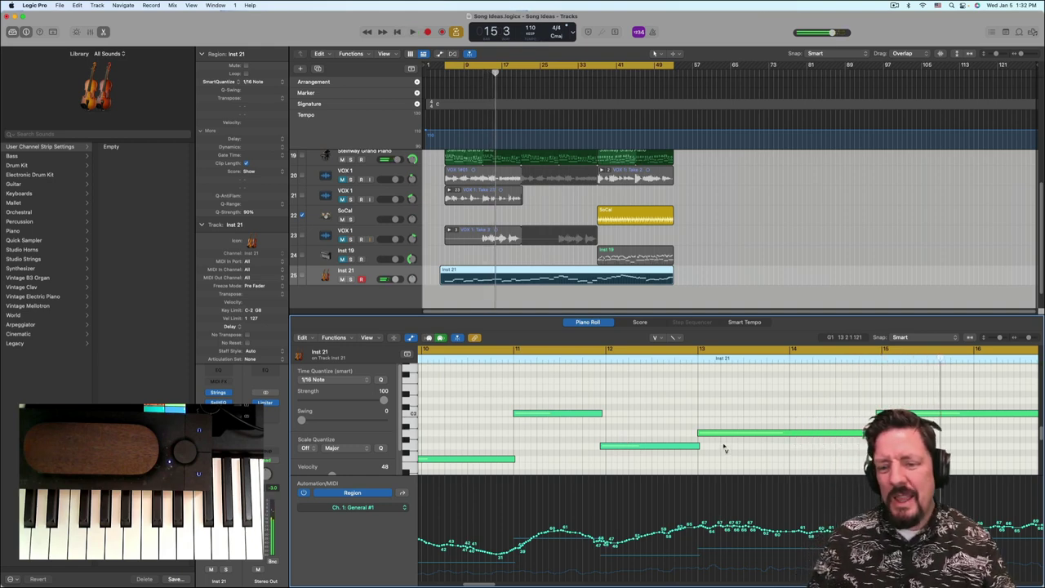
- Unmute the VOX 1 tracks 20 and 23, and audition the cello part with the vocals from bar 5 into bar 26
left_click(343, 179)
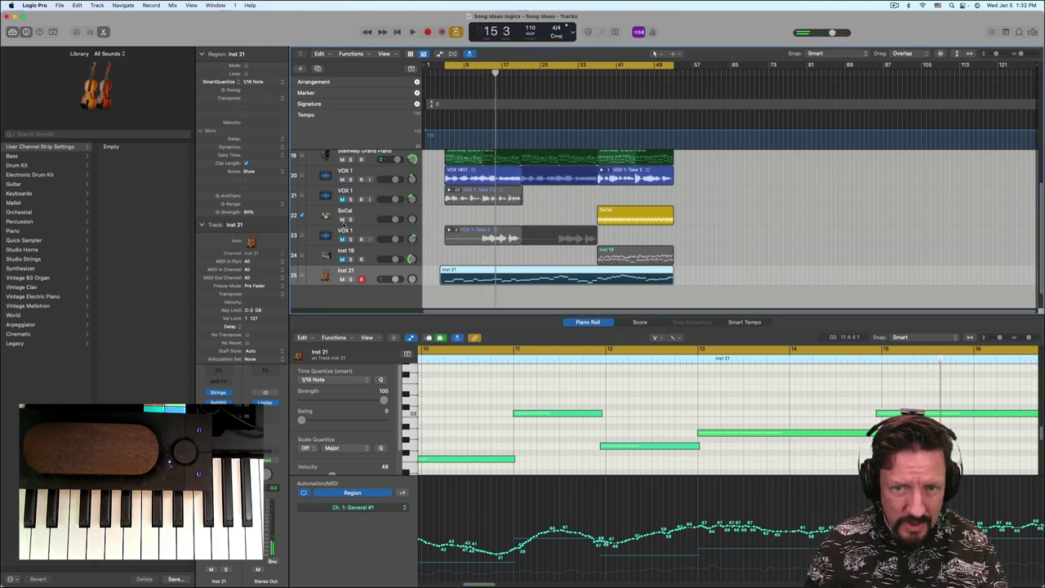
left_click(344, 237, "shift")
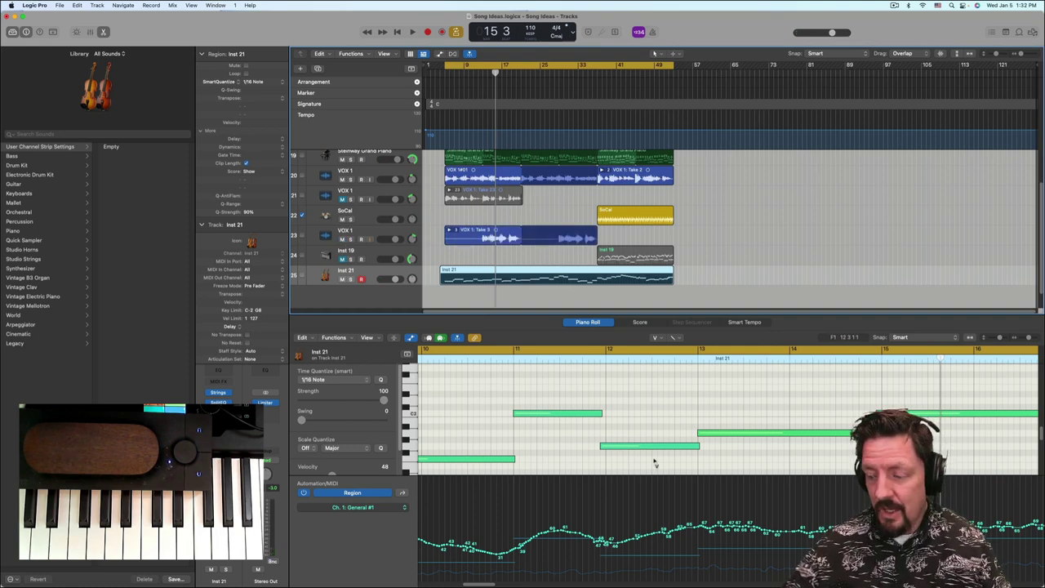
key("shift+space")
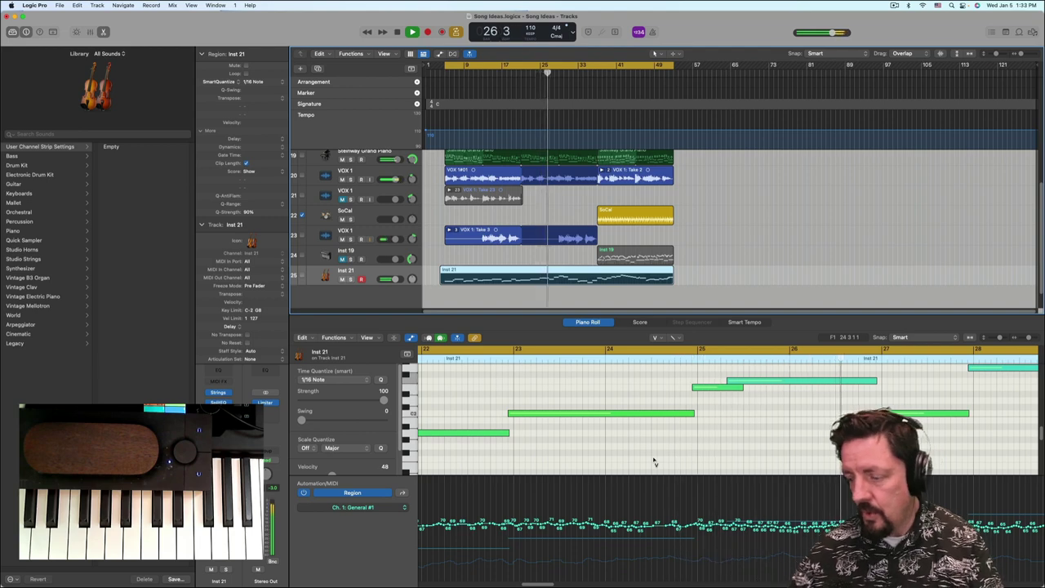
key("space")
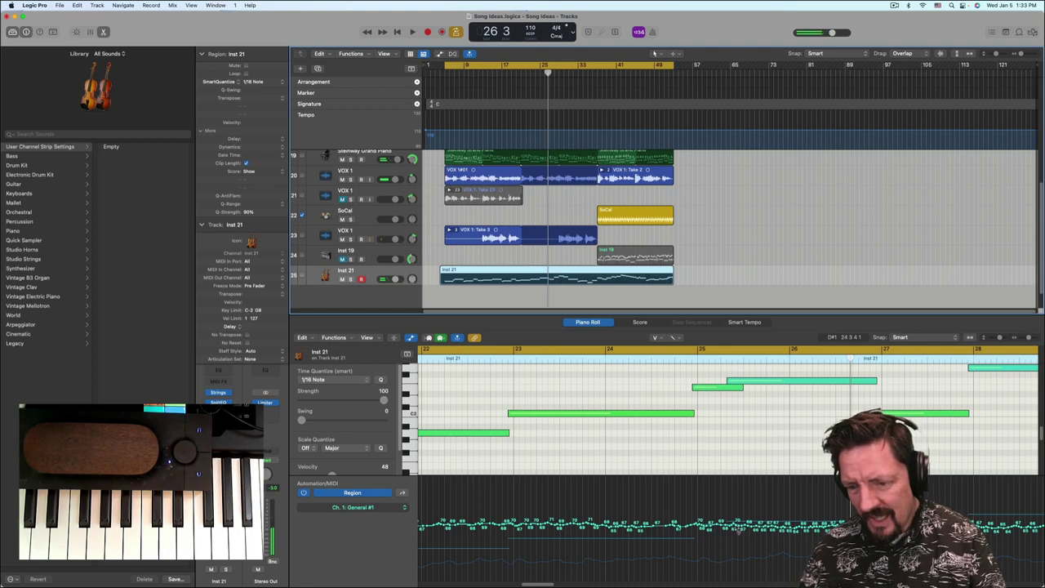
- Redraw General #1 as a rising swell from bar 25 past bar 26, and audition it from bar 22 into bar 29 with the cycle range off
left_click_drag(739, 526, 819, 512)
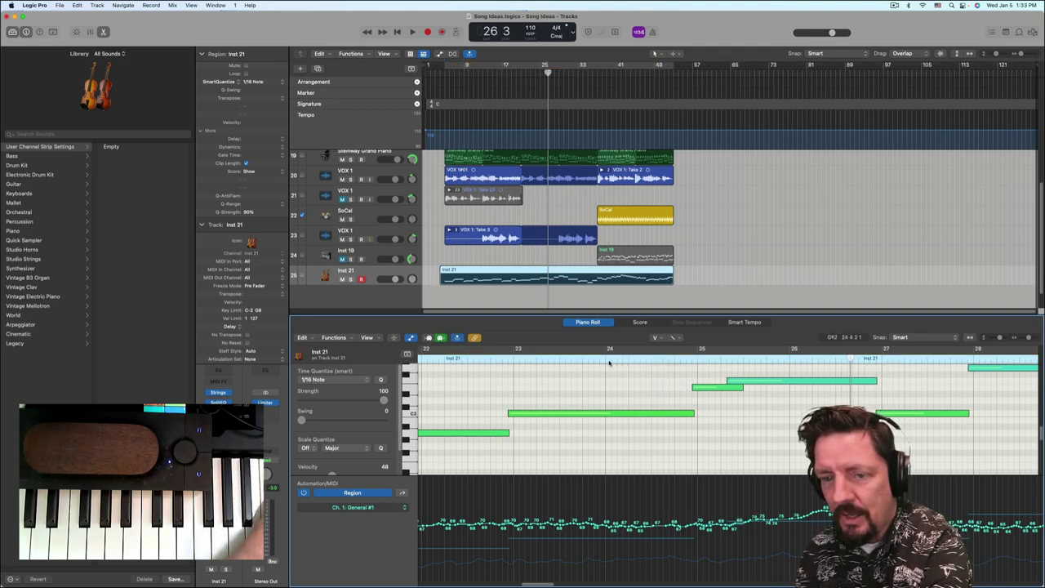
left_click(499, 361)
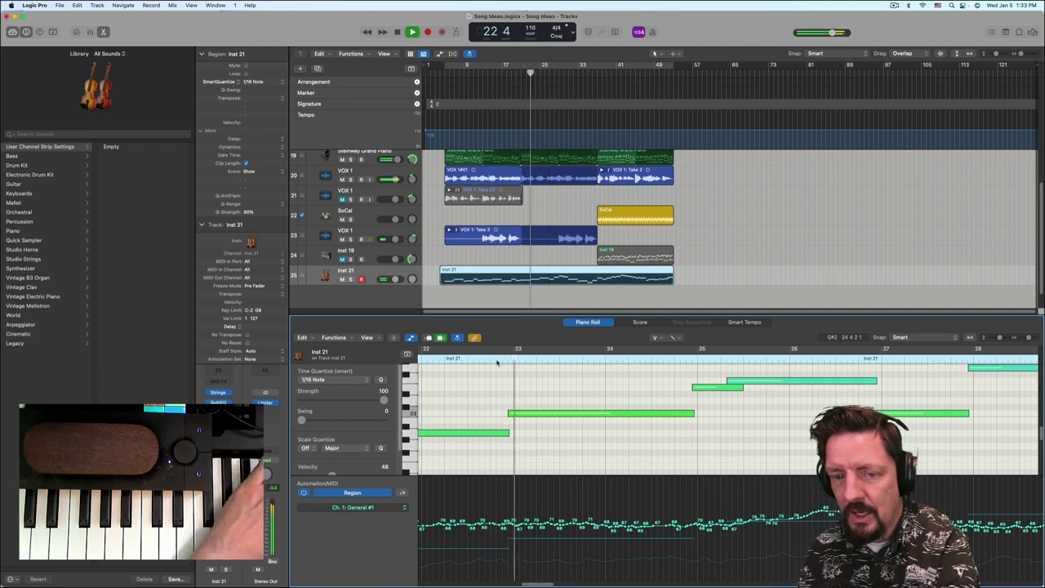
key("space")
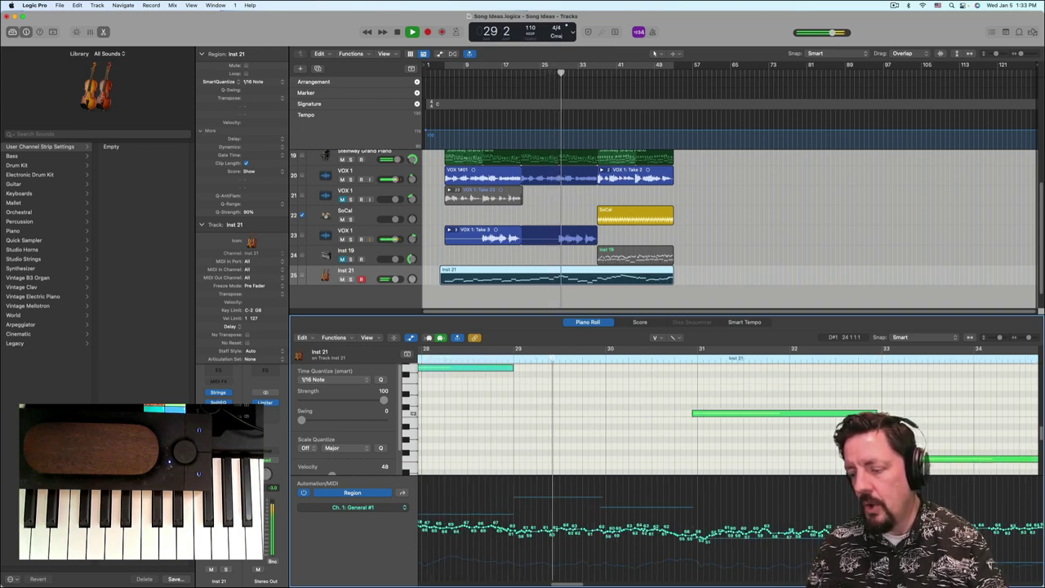
key("space")
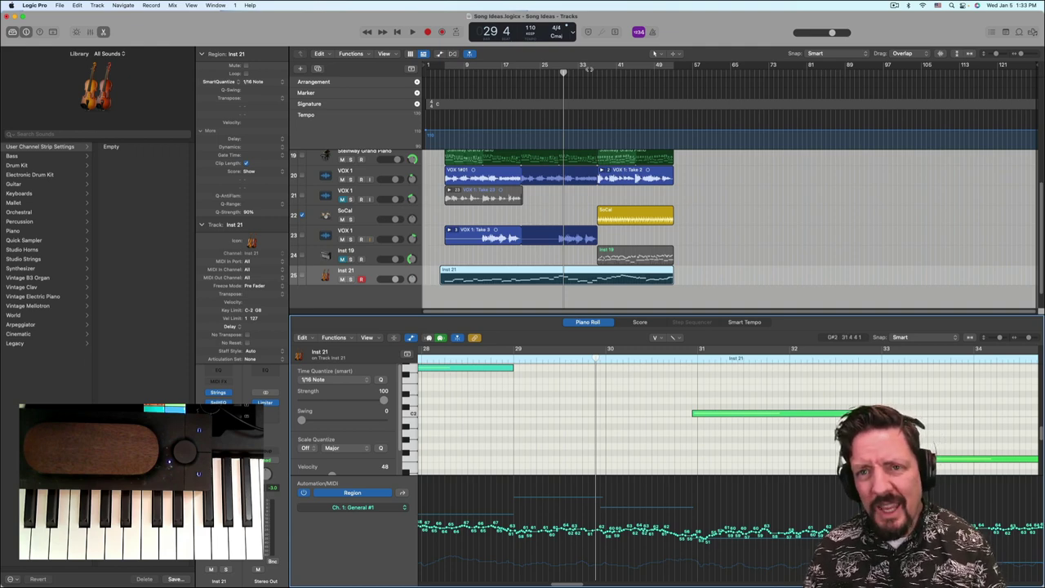
- Play the arrangement from bar 5, and mute the VOX 1 tracks 20 and 23 during playback
key("space")
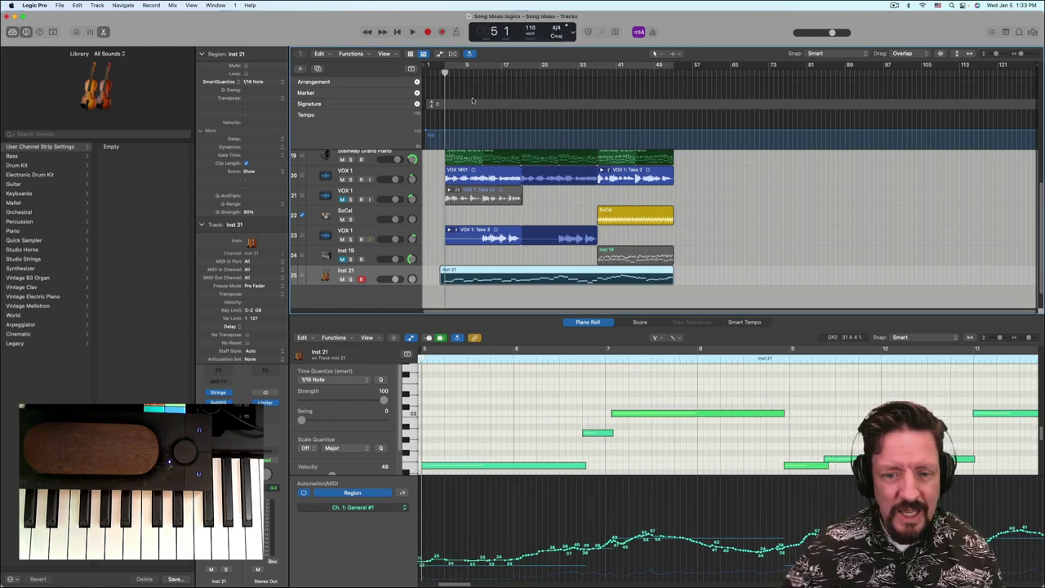
key("space")
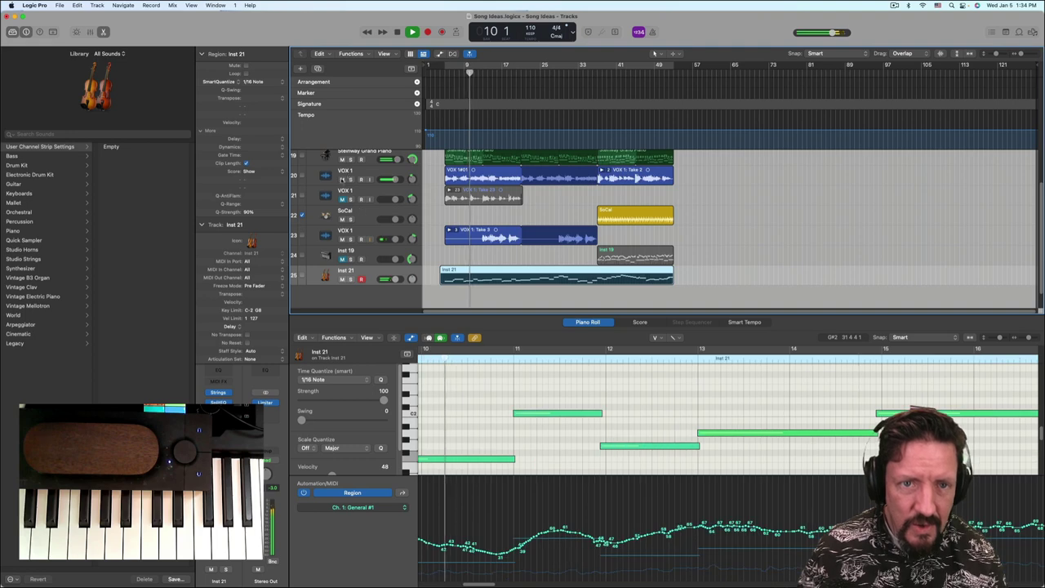
left_click(342, 179)
left_click(342, 238)
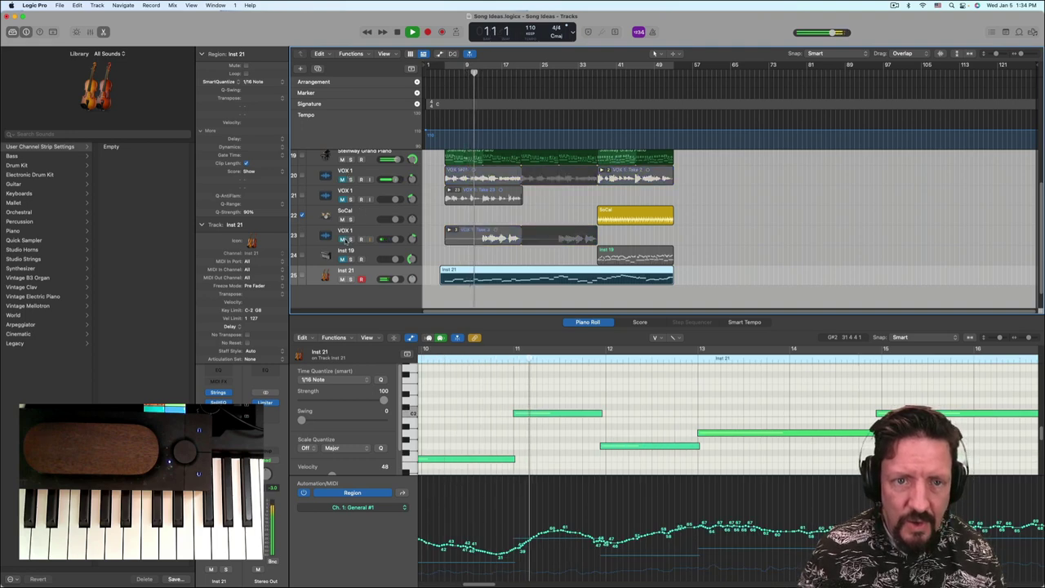